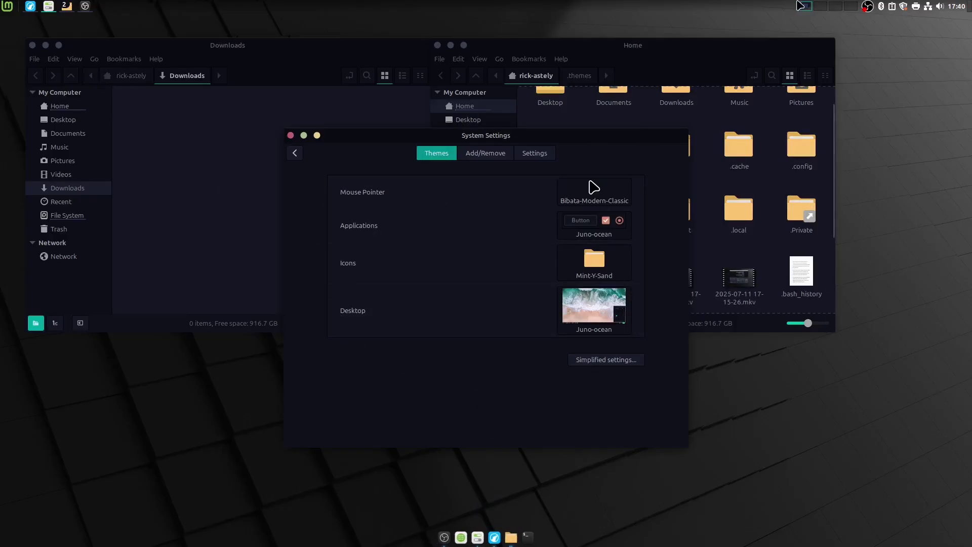
Open cinnamon-look.org's GTK3/4 Themes category, listing 1569 themes sorted by latest, starting with Juno.
click(494, 537)
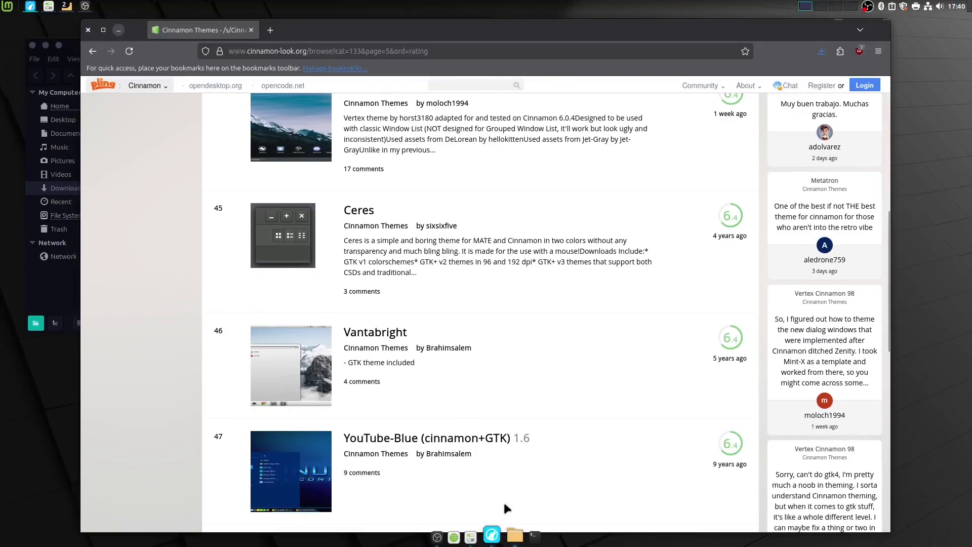
scroll(351, 296, up, 8)
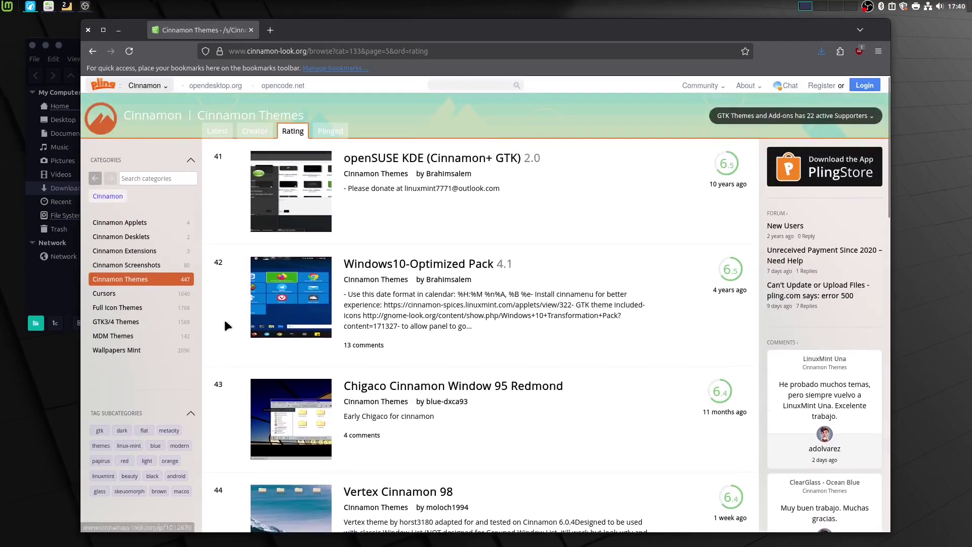
click(135, 323)
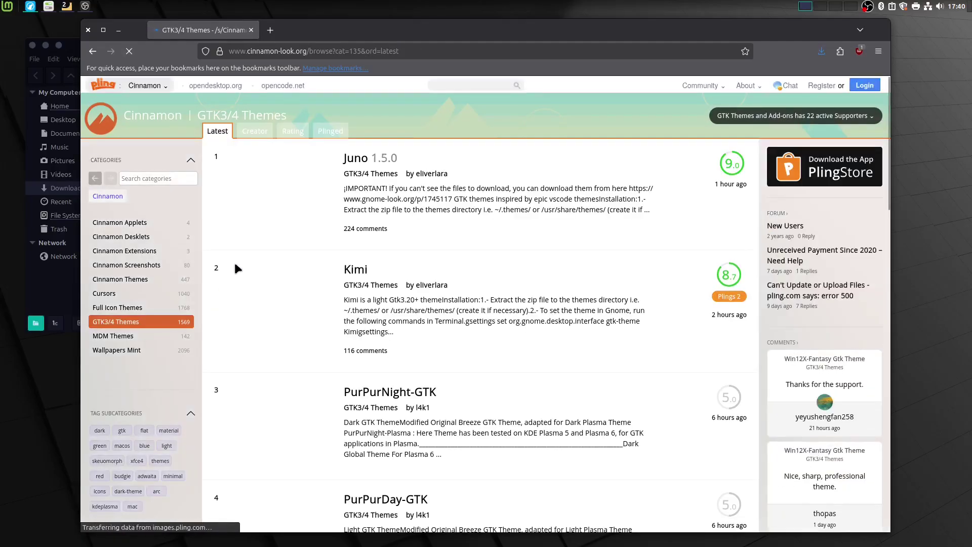
scroll(381, 245, down, 5)
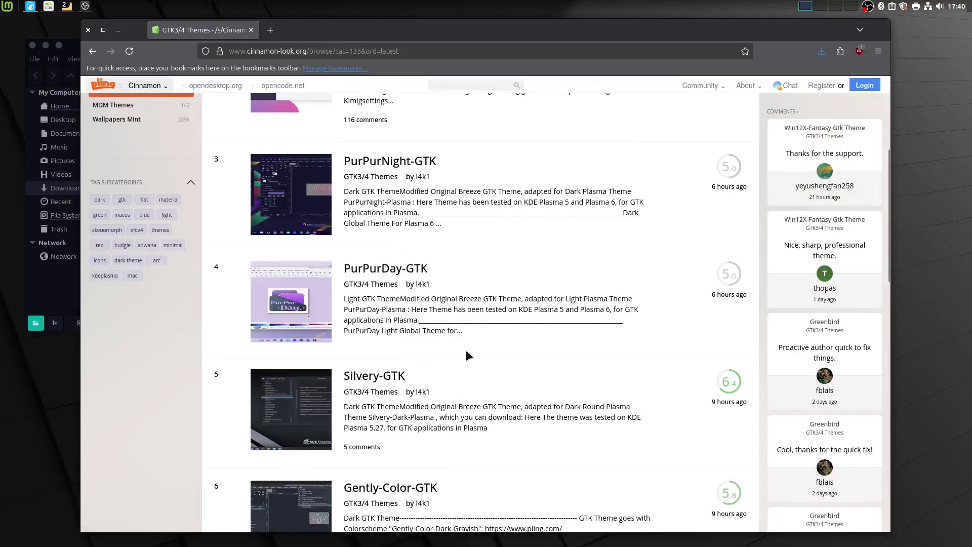
scroll(478, 396, down, 4)
scroll(518, 276, down, 6)
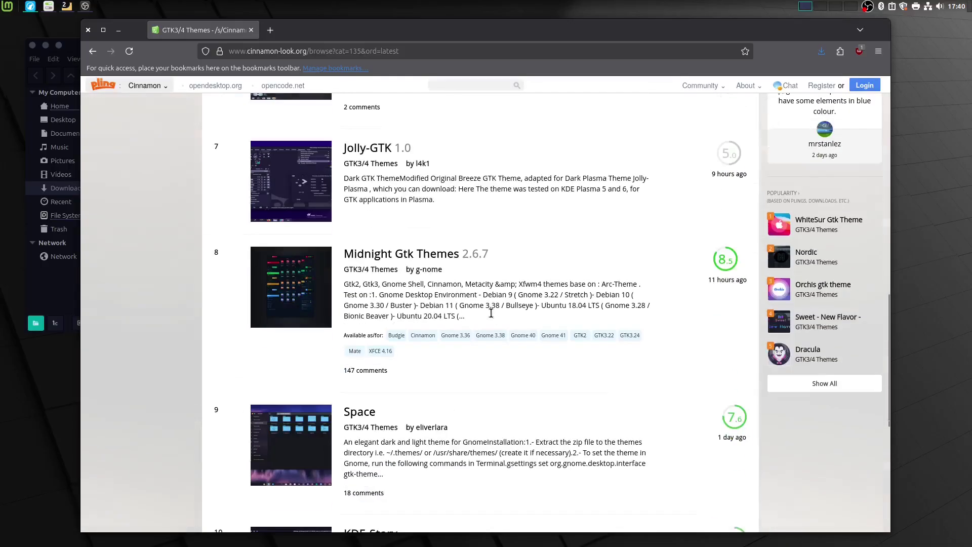
scroll(350, 423, up, 12)
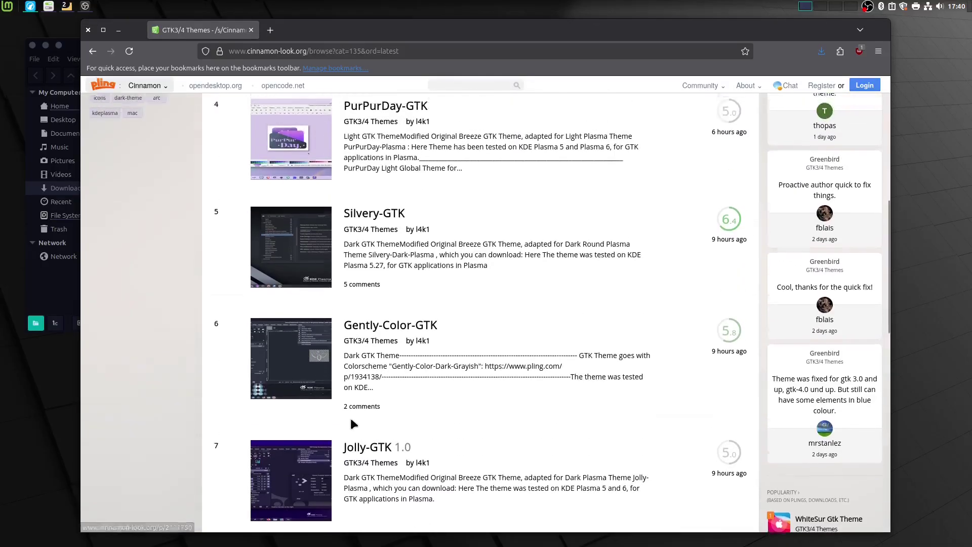
scroll(355, 414, up, 3)
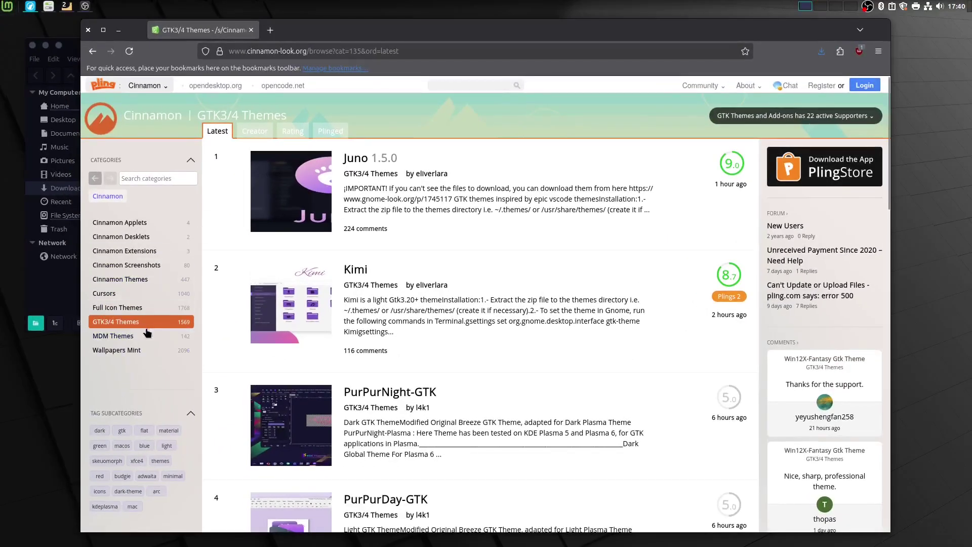
Show the Full Icon Themes category sorted by rating.
click(140, 311)
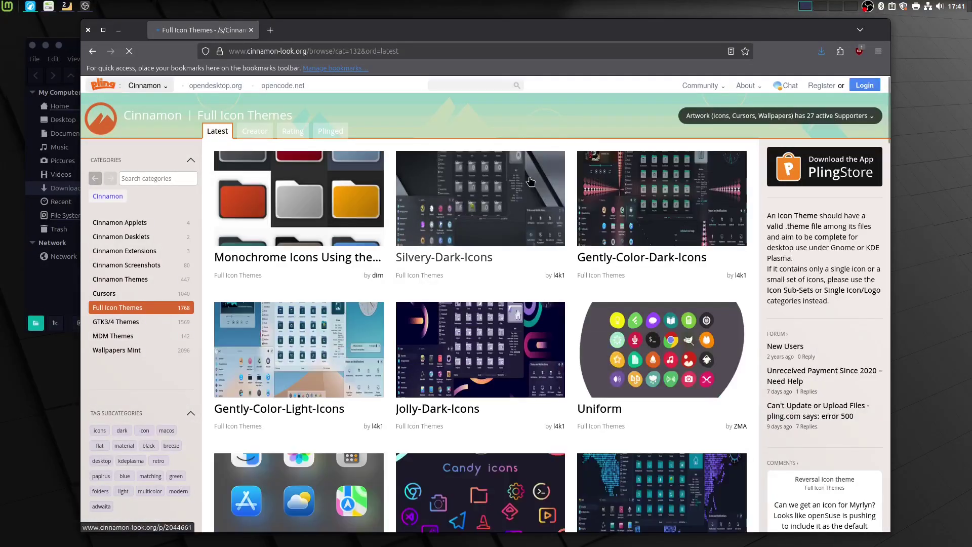
click(293, 132)
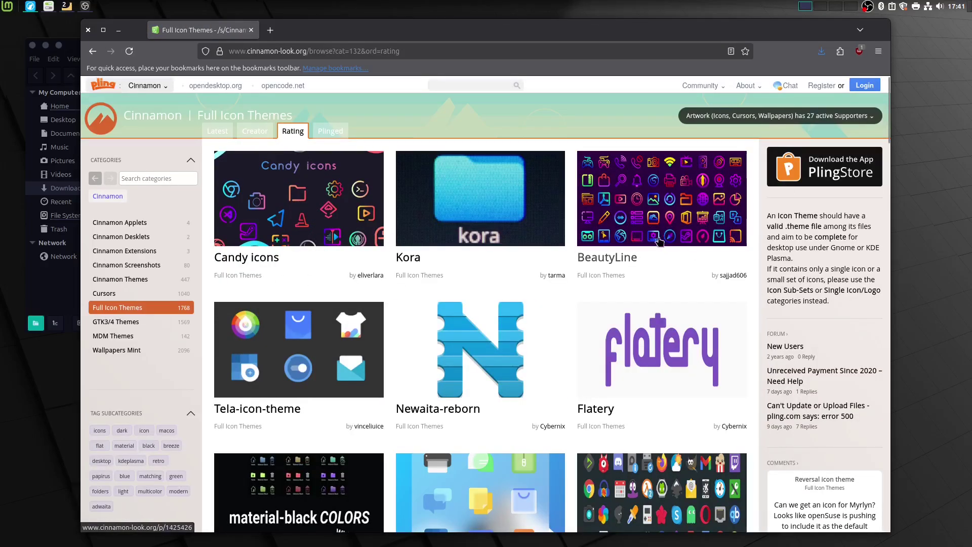
scroll(566, 296, down, 6)
scroll(537, 332, up, 4)
scroll(573, 276, up, 4)
scroll(524, 431, down, 2)
scroll(524, 432, down, 4)
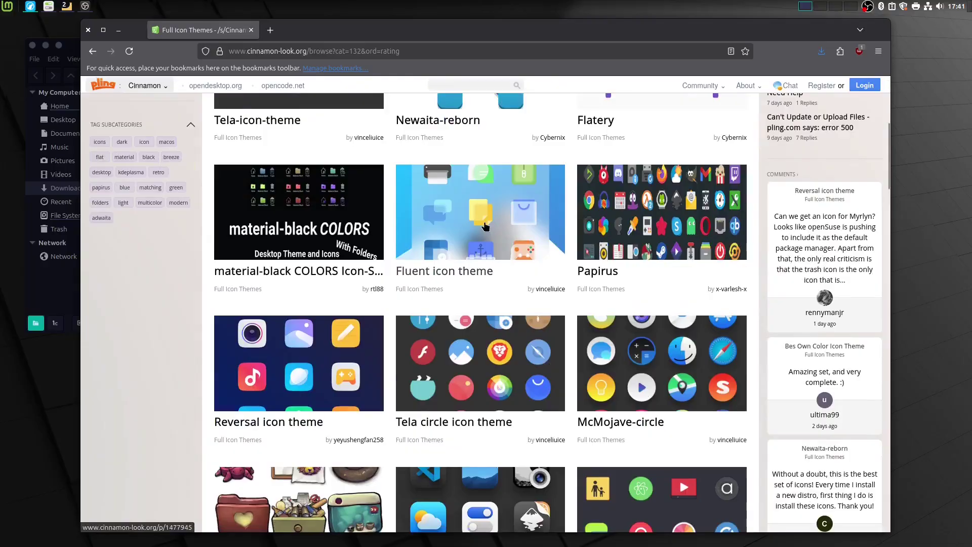
Open the Fluent icon theme page in a new tab.
right_click(485, 226)
click(516, 227)
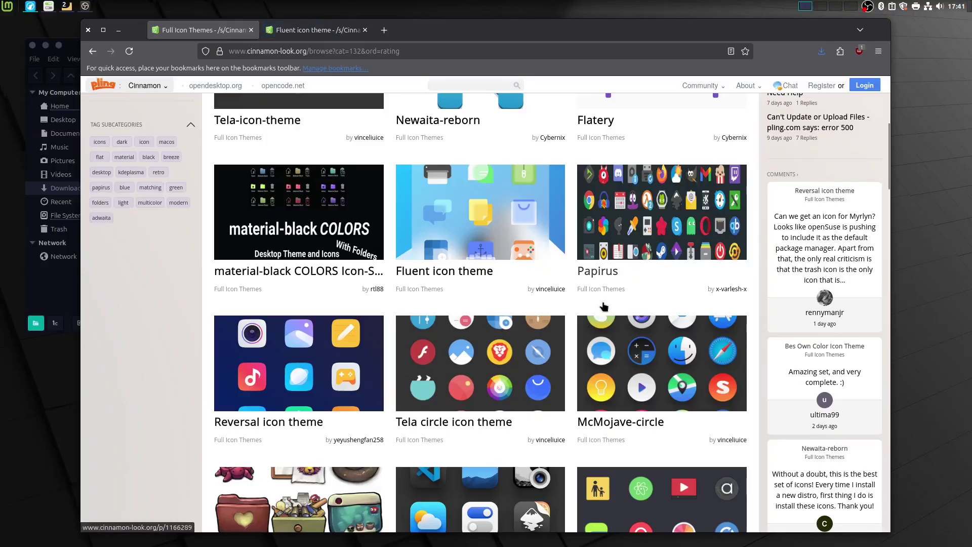
scroll(335, 347, down, 2)
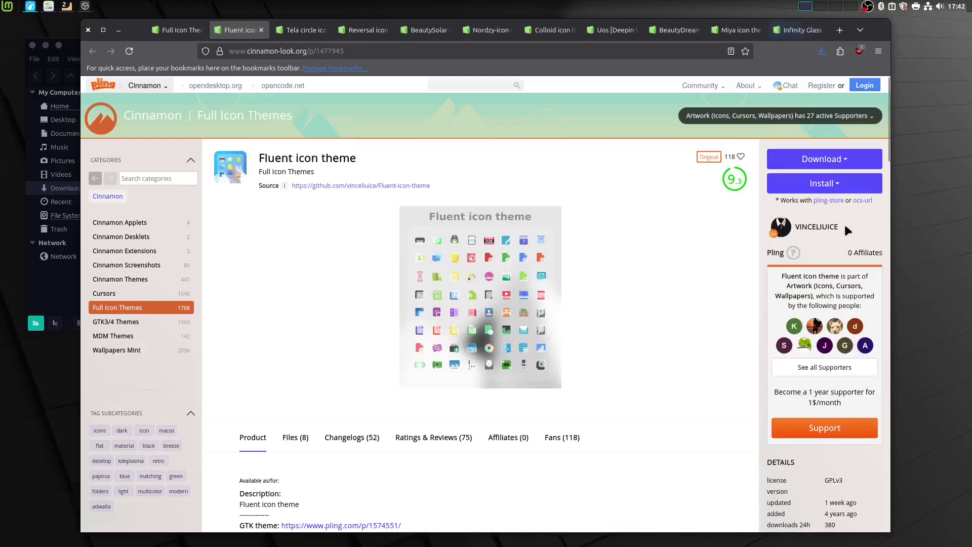
Download the Fluent-purple.tar.xz icon archive to Downloads.
click(840, 156)
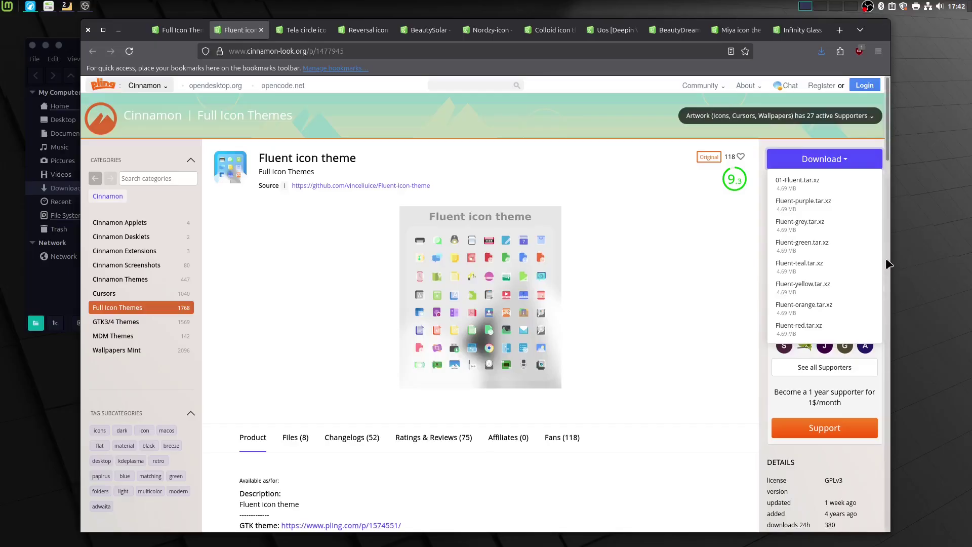
click(819, 207)
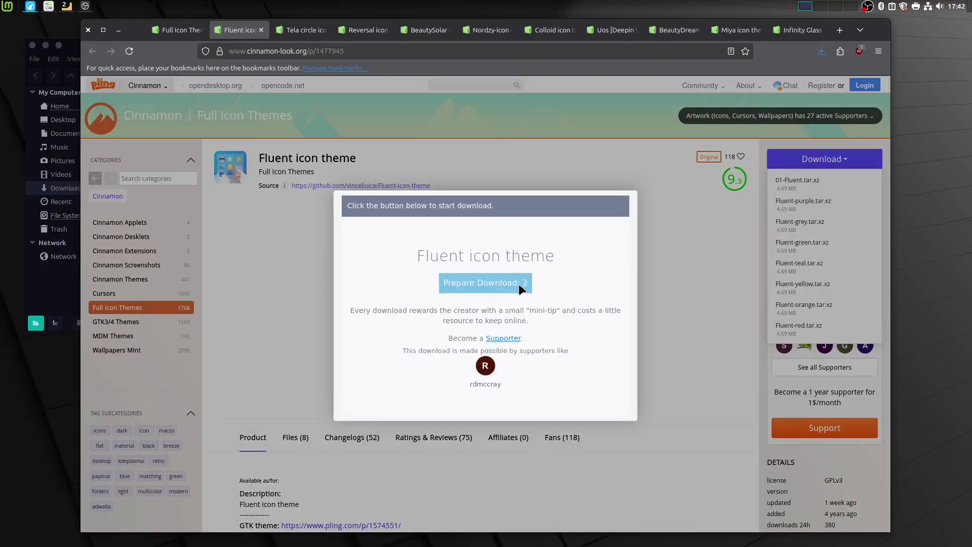
click(519, 284)
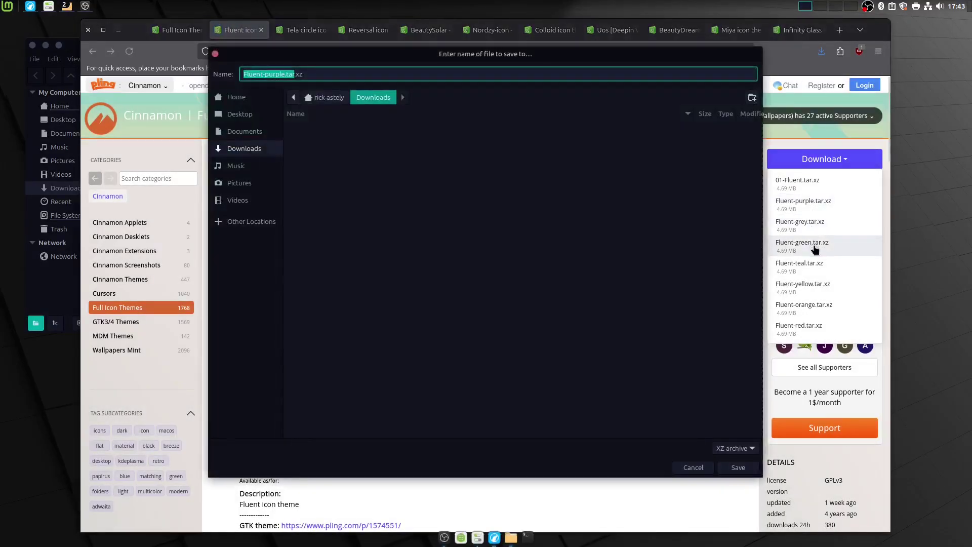
key(Return)
Download two more Fluent colour variant archives to Downloads.
click(831, 266)
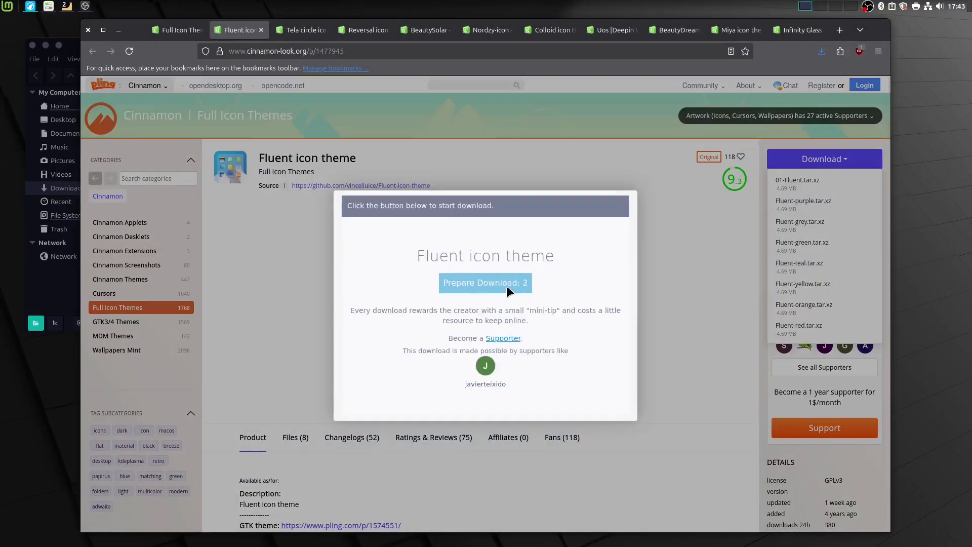
click(507, 285)
click(739, 465)
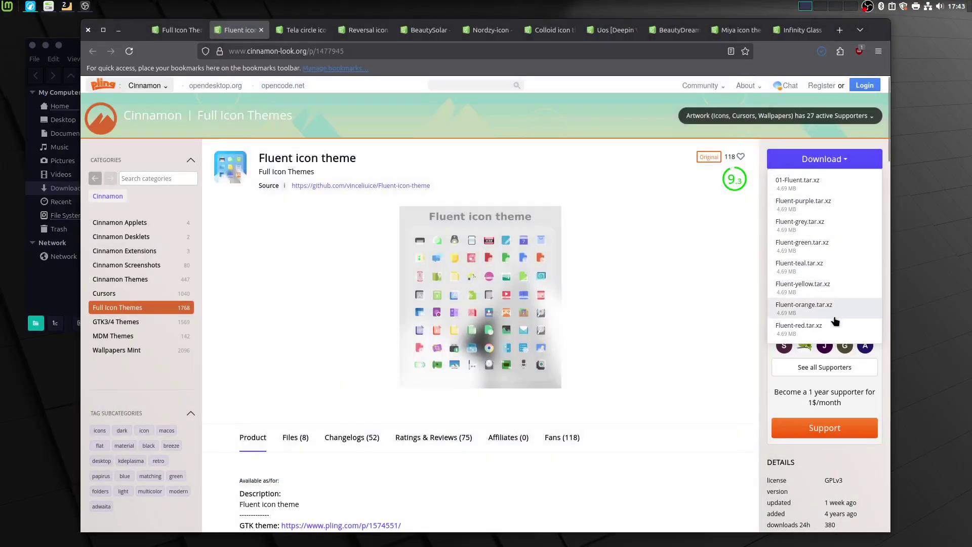
click(800, 183)
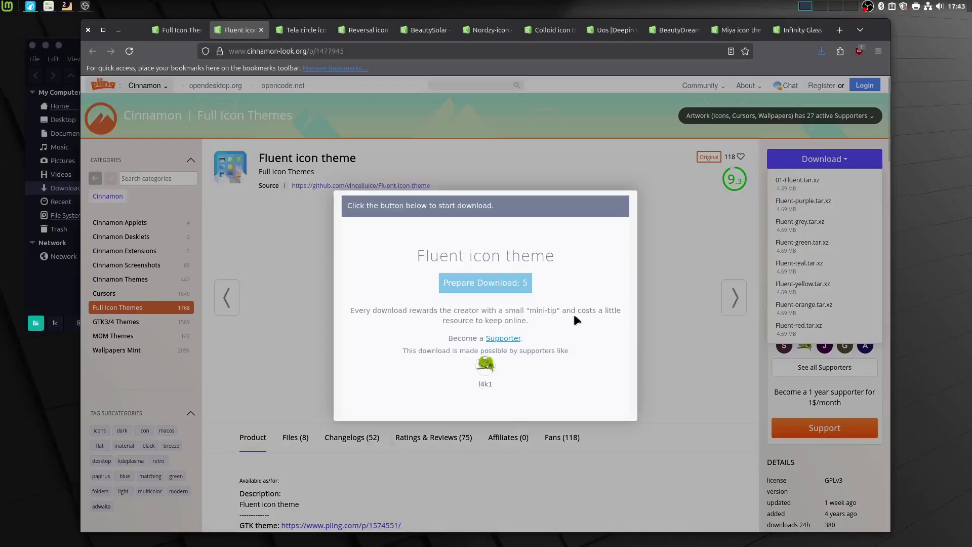
click(507, 283)
Finish saving the Fluent archive, close its tab, and download Tela-circle-blue.
key(Return)
key(ctrl+w)
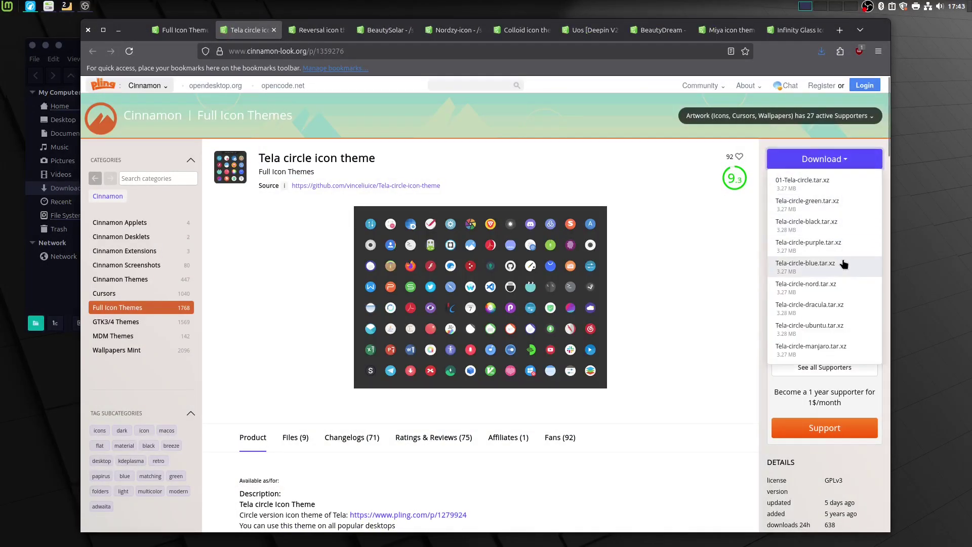
click(840, 267)
click(521, 285)
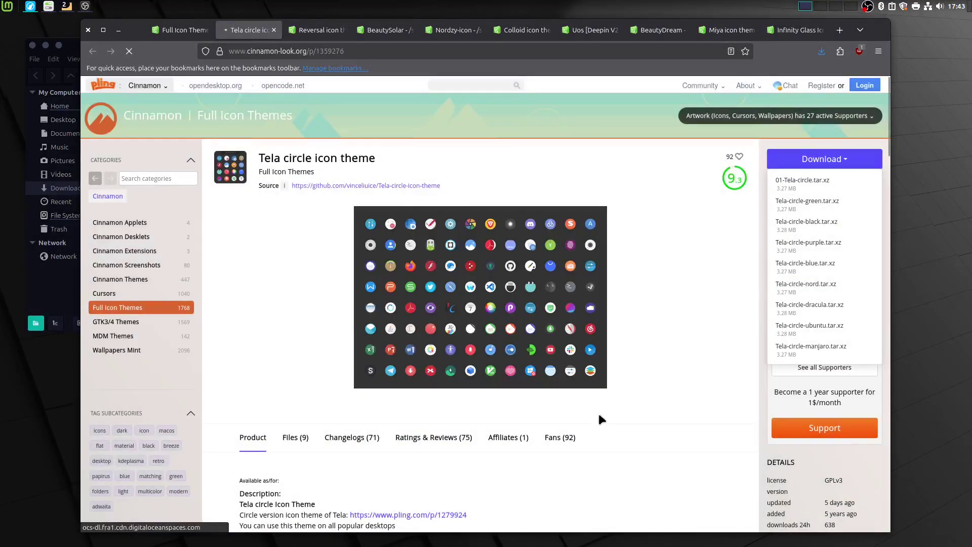
Download a Reversal archive and a BeautySolar archive, closing each tab afterwards.
key(ctrl+w)
click(838, 205)
click(509, 286)
key(Return)
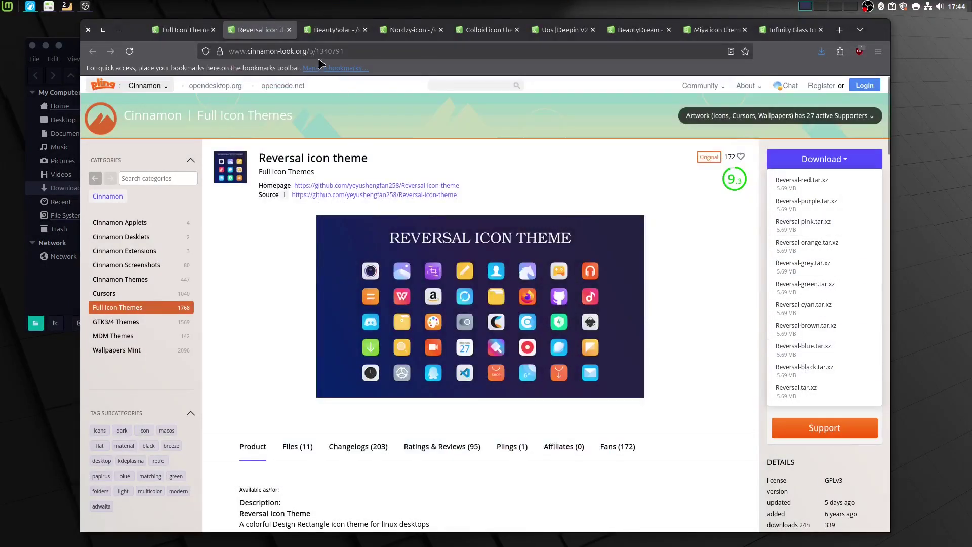
key(ctrl+w)
click(824, 183)
click(505, 281)
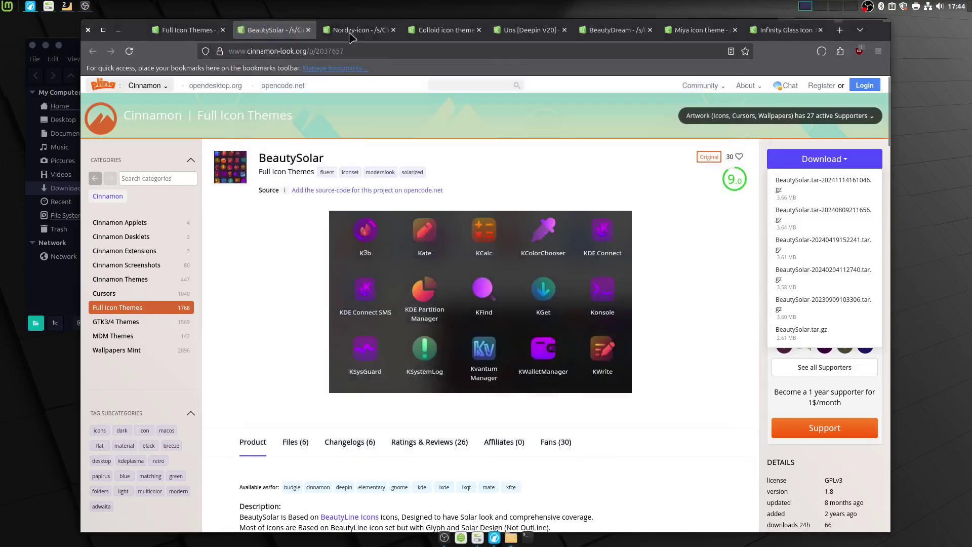
Download a Nordzy-icon archive to Downloads.
key(ctrl+w)
click(826, 181)
click(515, 343)
click(507, 281)
key(Return)
Download the Colloid and Uos icon theme archives.
key(ctrl+w)
click(824, 159)
click(799, 181)
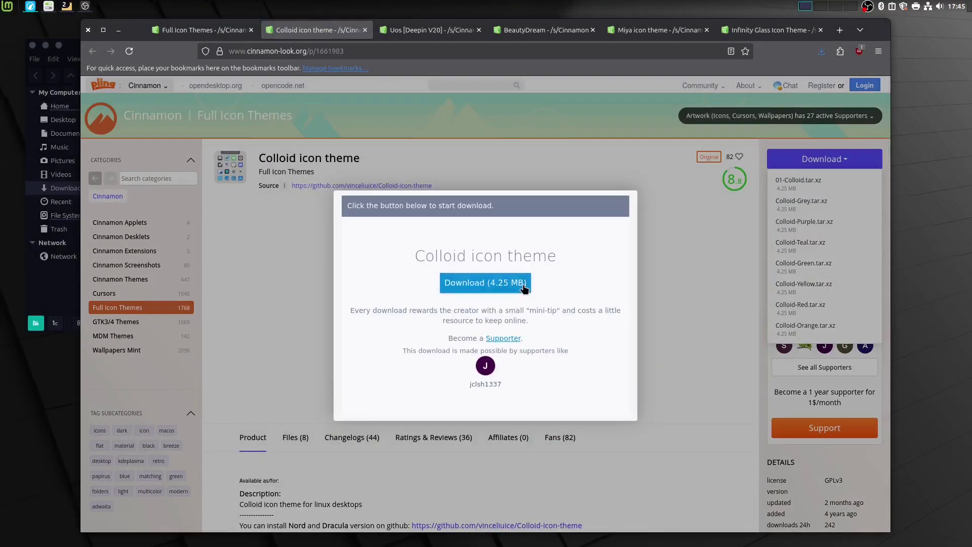
click(524, 288)
click(365, 30)
click(471, 282)
Download the BeautyDream and Infinity Glass archives, closing the Miya tab.
click(365, 30)
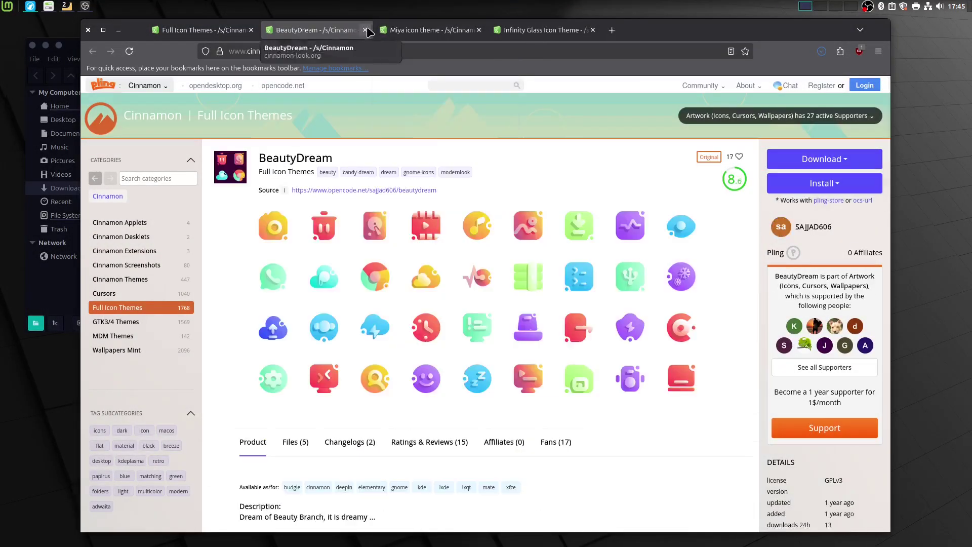
click(824, 159)
click(798, 182)
click(481, 281)
key(Return)
click(365, 30)
click(364, 30)
click(504, 284)
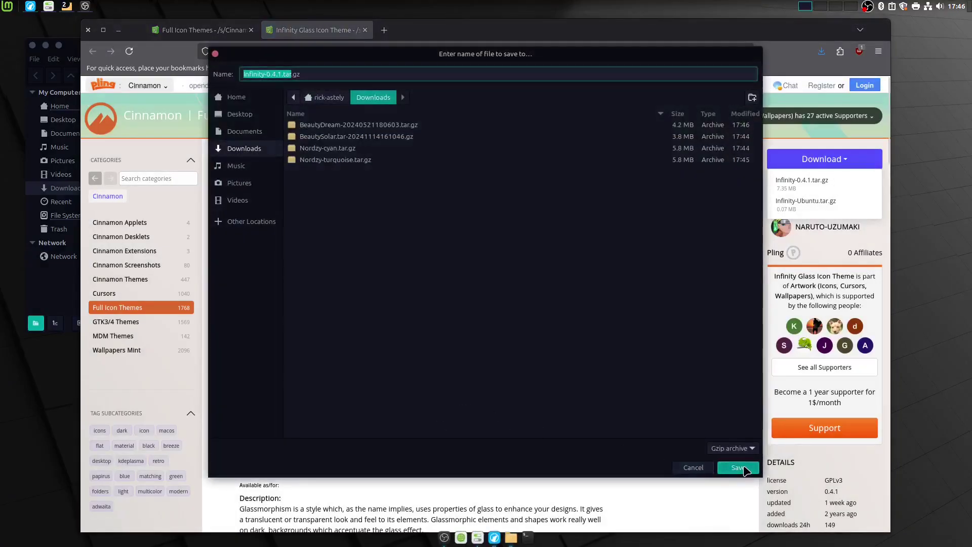
Save the Infinity Glass archive and open the hidden .icons folder in Home.
click(741, 470)
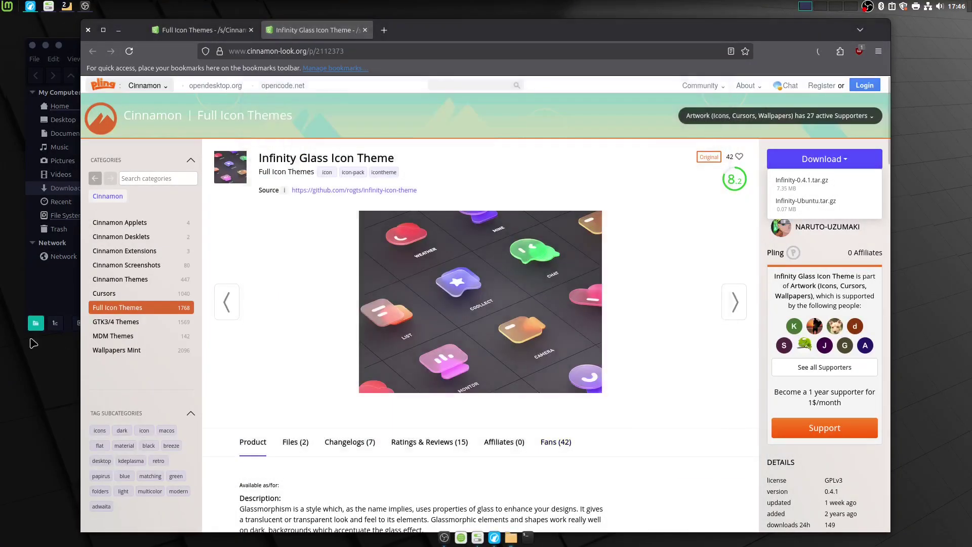
click(42, 297)
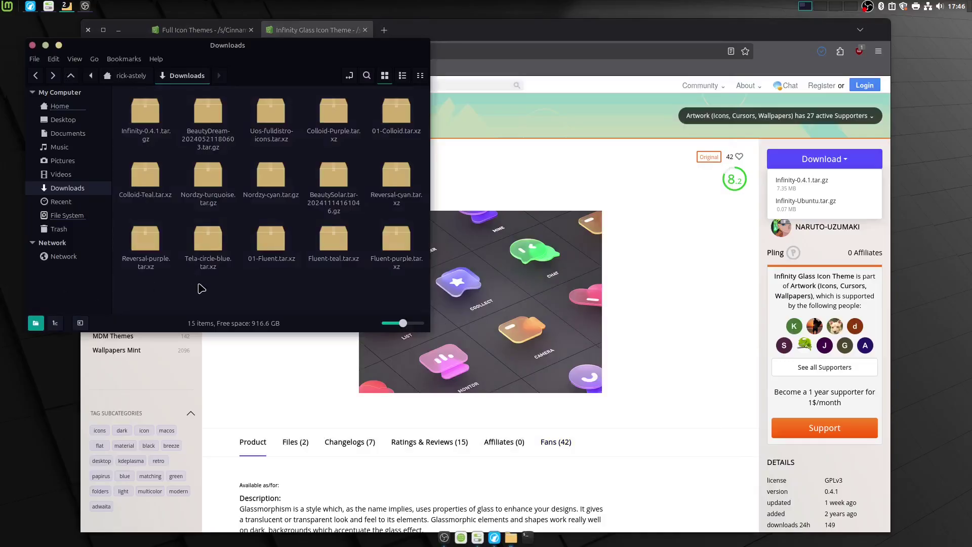
key(ctrl+alt+Up)
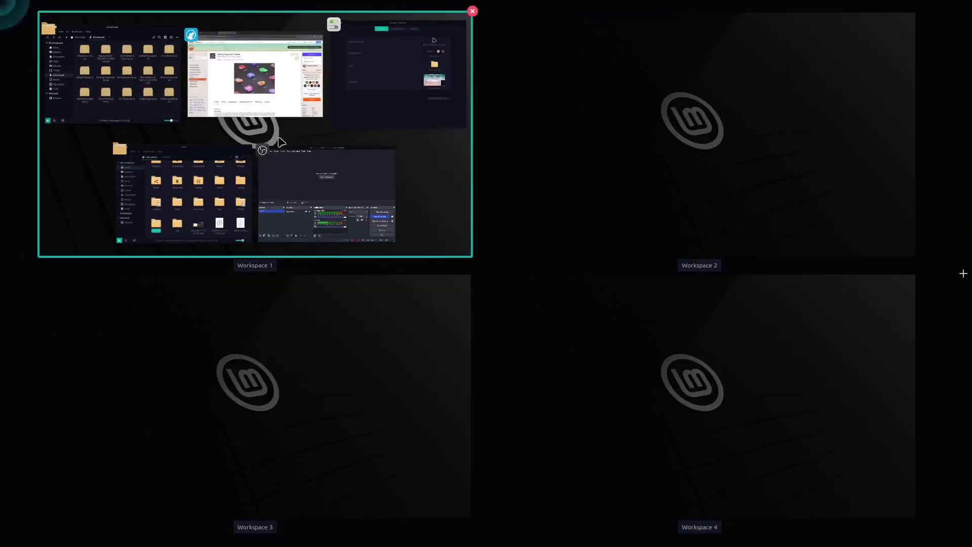
click(213, 175)
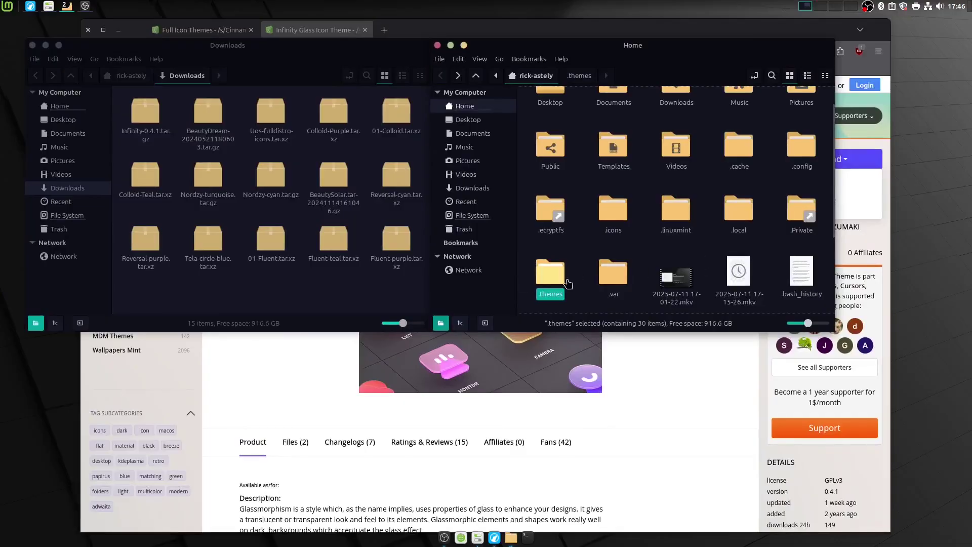
click(701, 251)
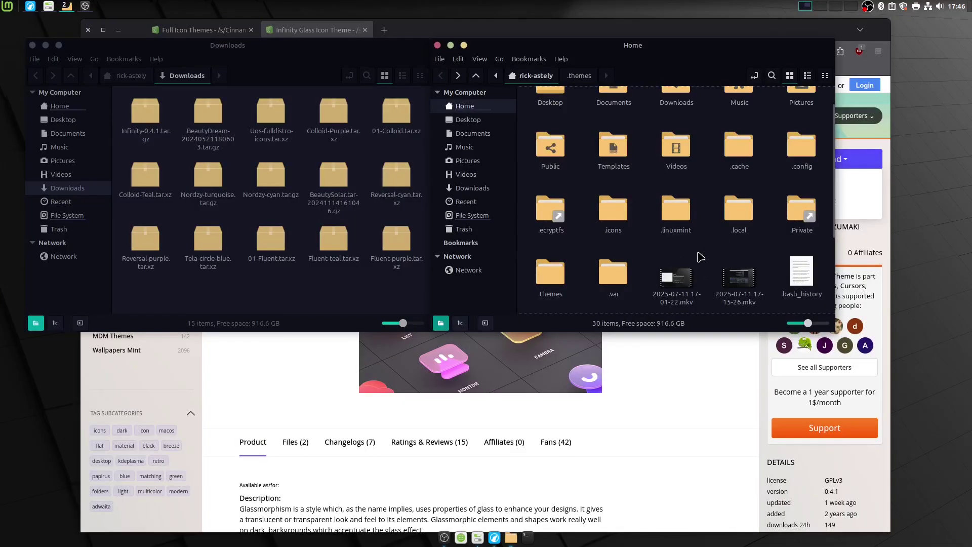
double_click(621, 216)
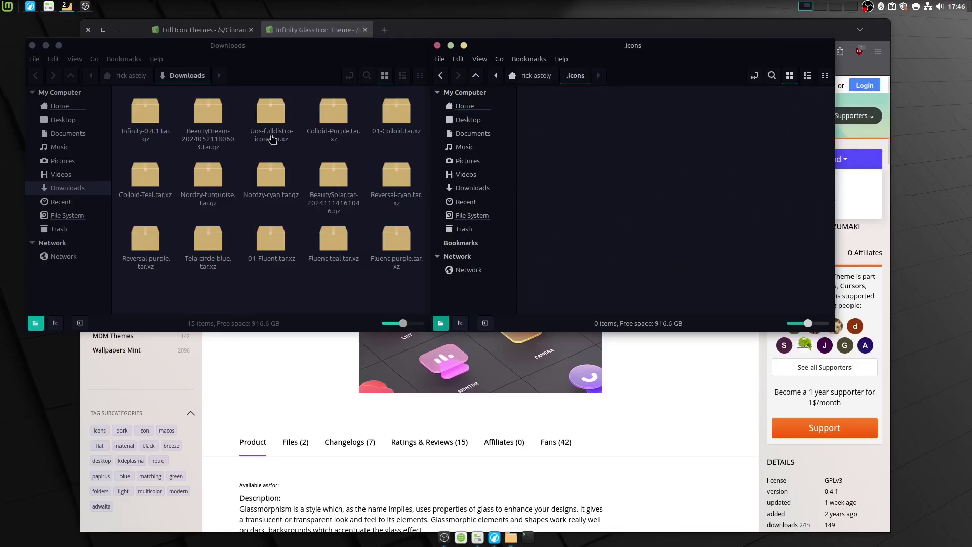
Extract all 15 downloaded theme archives in Downloads with Extract Here.
click(410, 32)
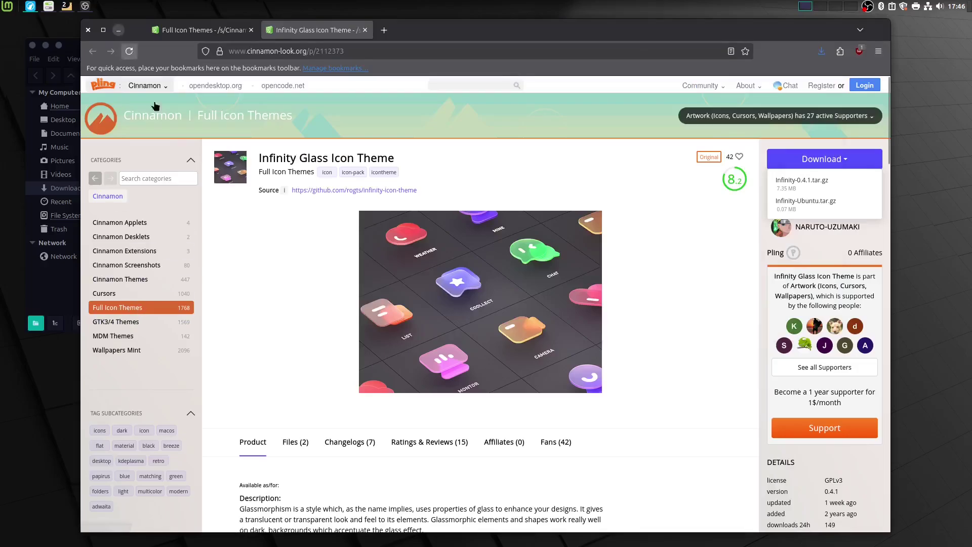
click(119, 30)
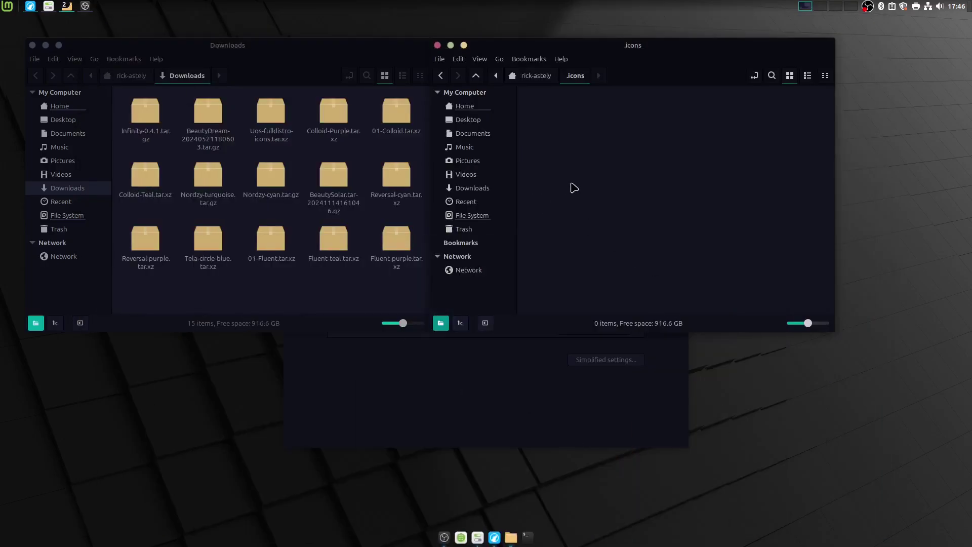
drag(401, 298, 124, 97)
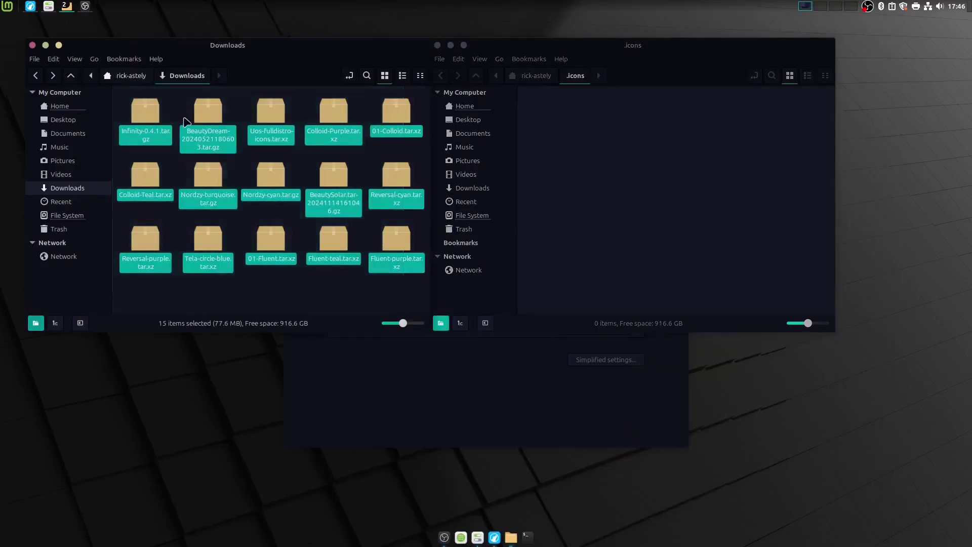
right_click(147, 123)
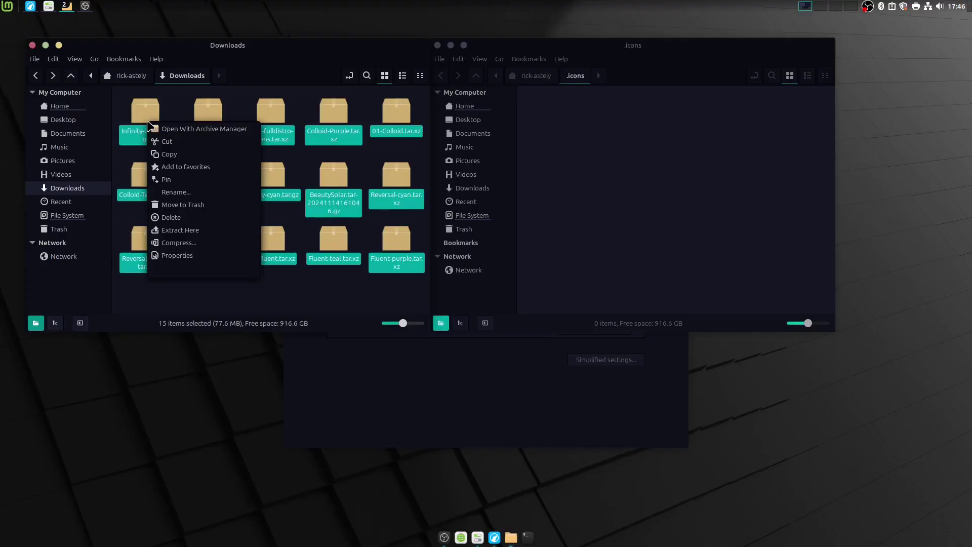
click(179, 230)
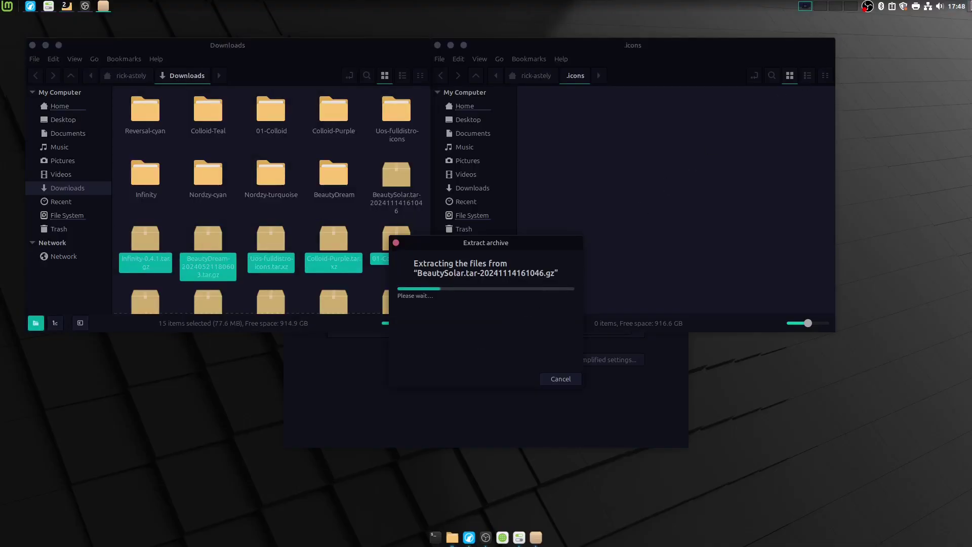
right_click(956, 6)
click(923, 41)
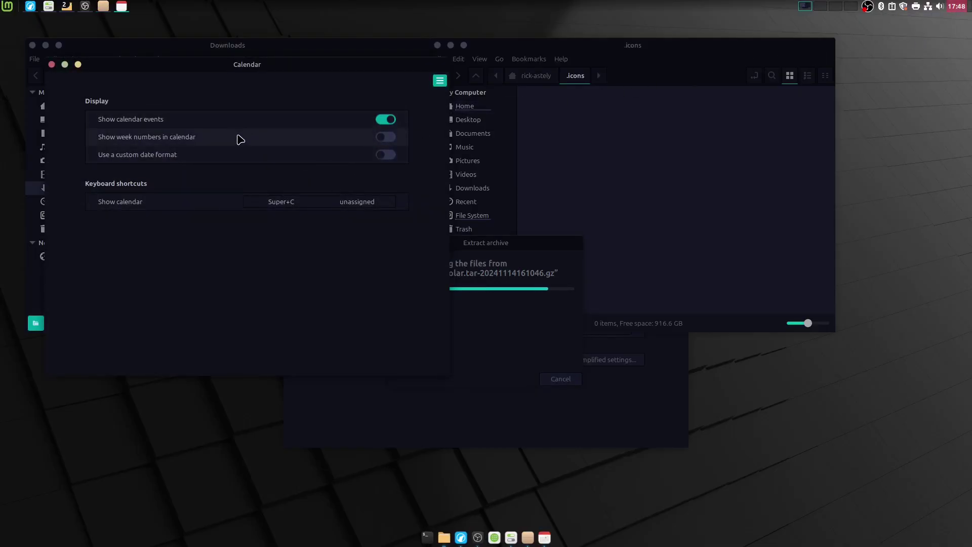
Enable a custom date format, then switch off Use 24h clock in Date & Time.
click(387, 155)
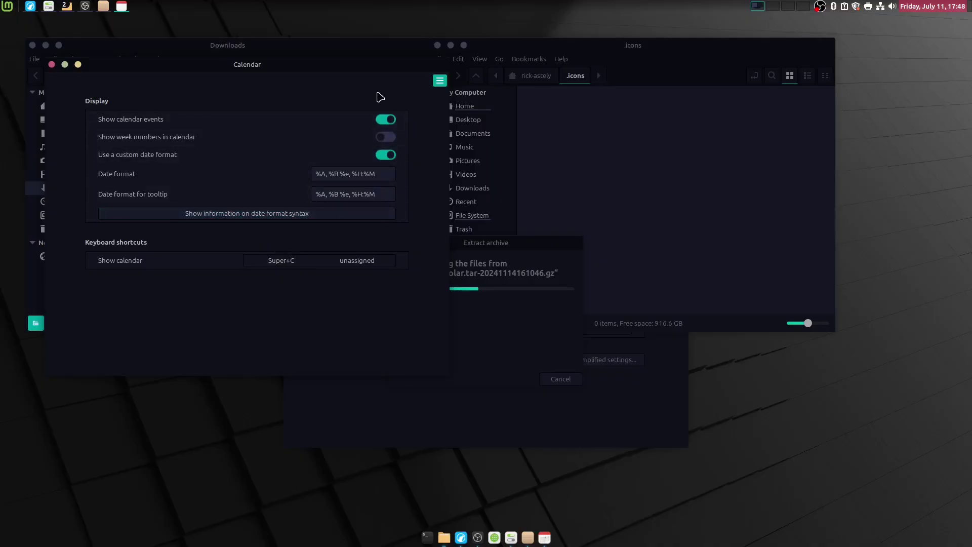
click(53, 65)
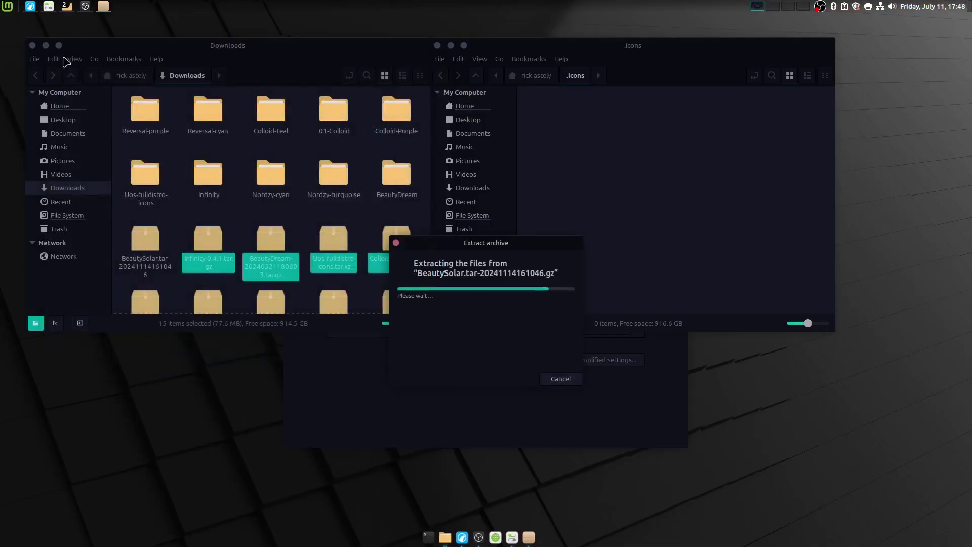
key(super)
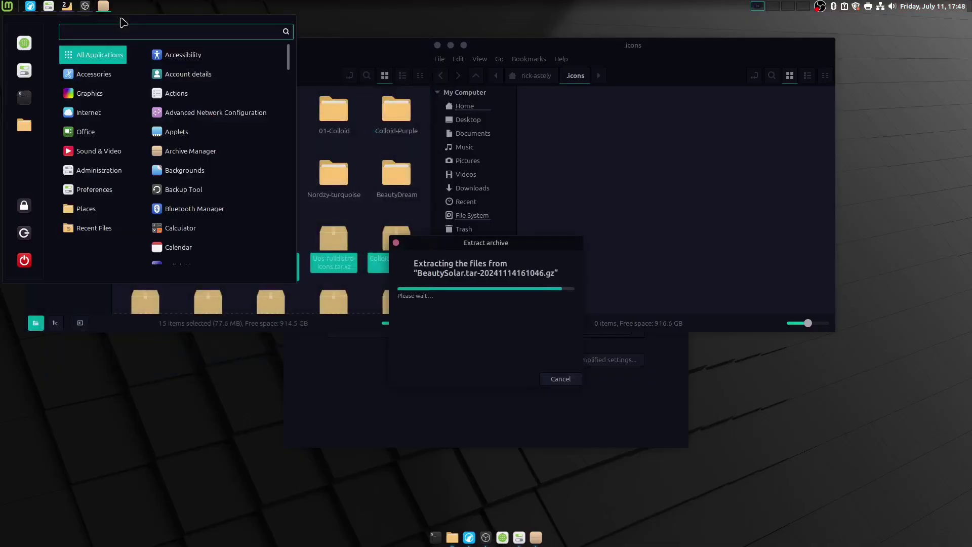
text(time)
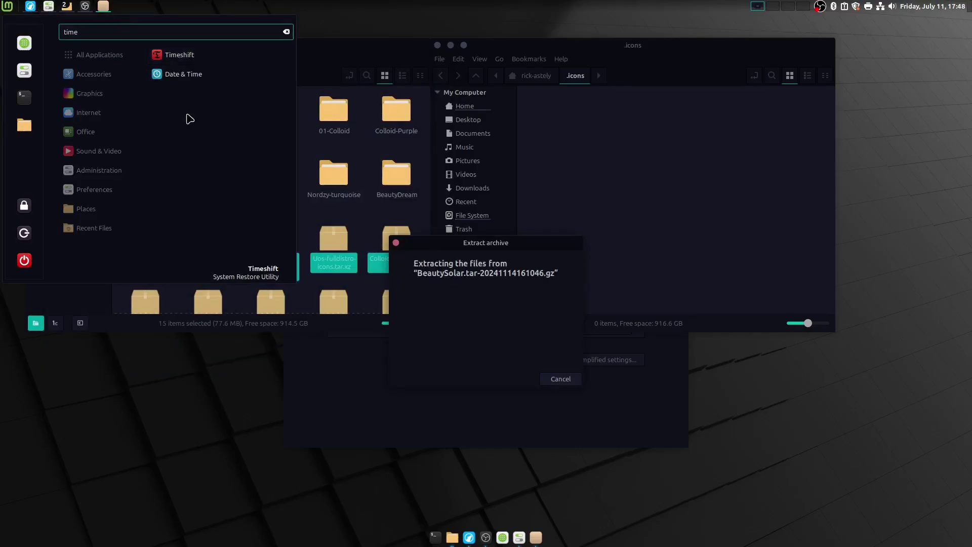
click(218, 80)
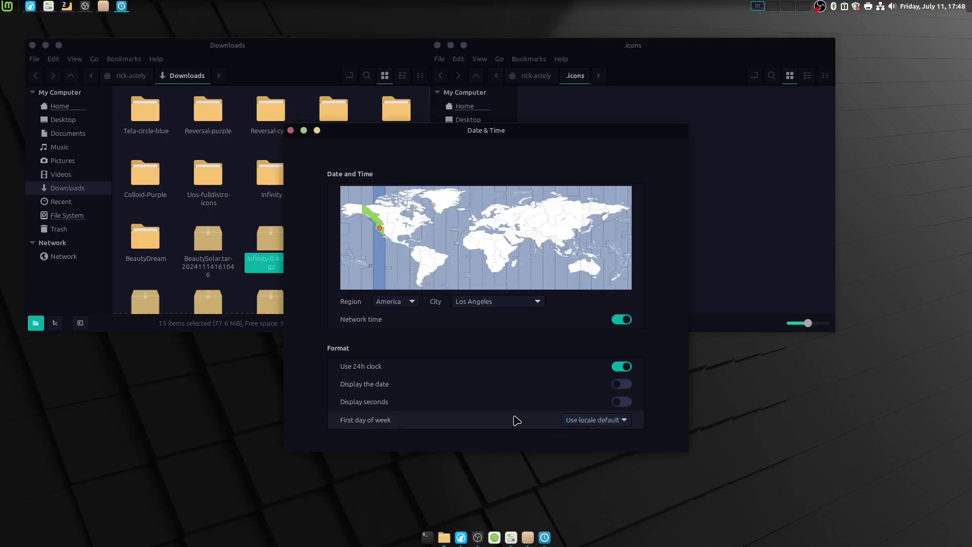
click(627, 368)
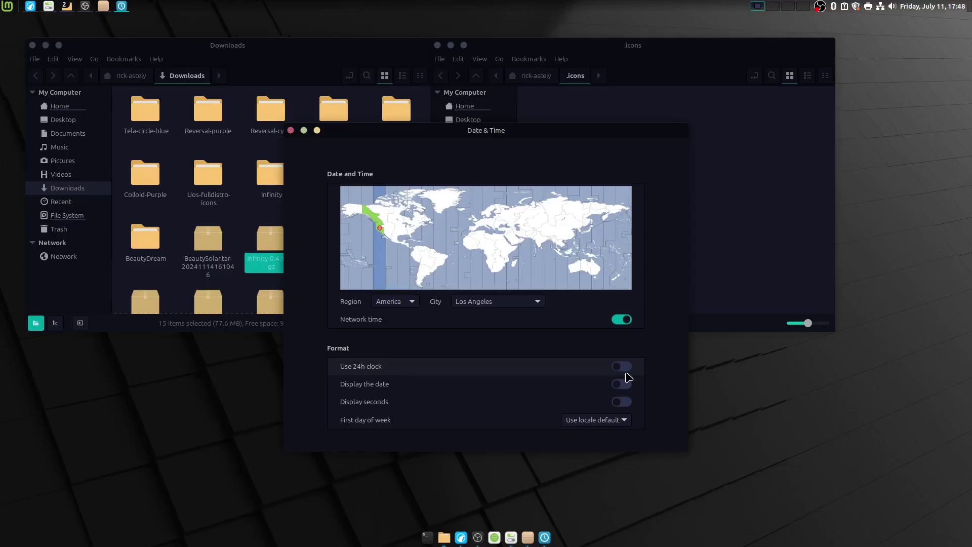
Turn the custom date format back off and close the calendar and Date & Time windows.
right_click(952, 6)
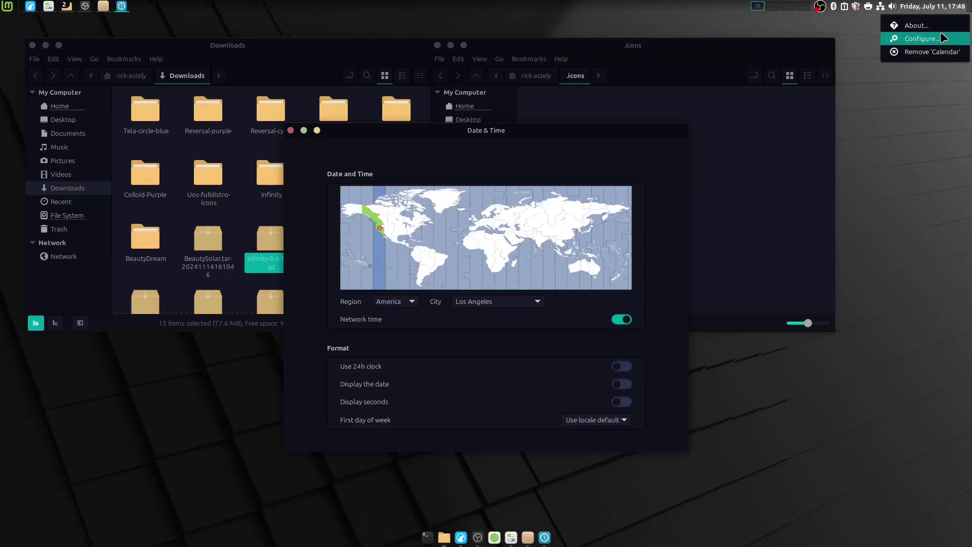
click(944, 38)
click(388, 155)
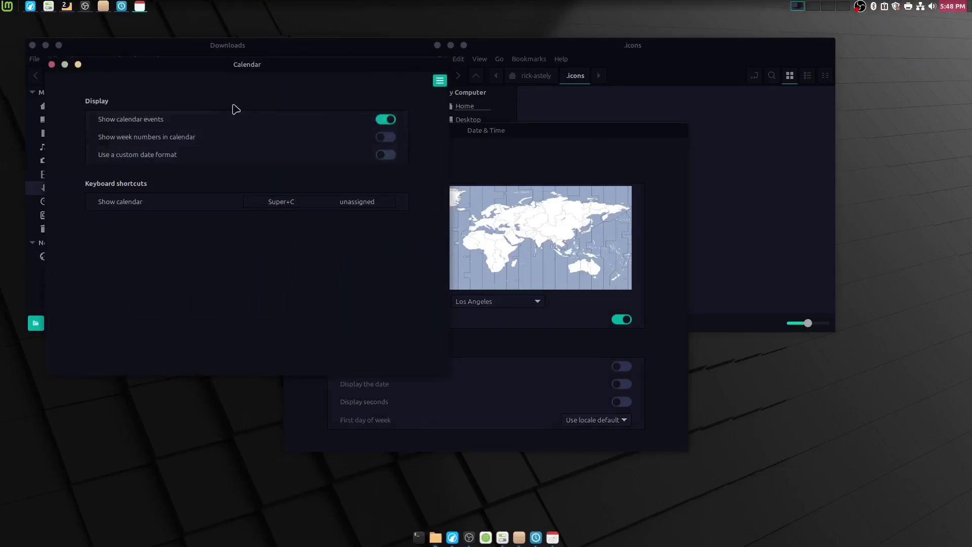
click(51, 65)
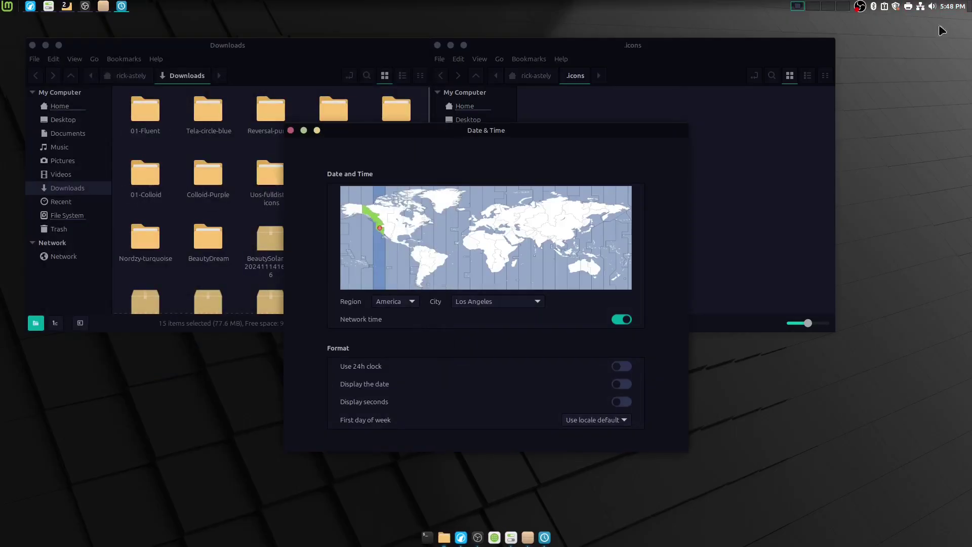
key(alt+F4)
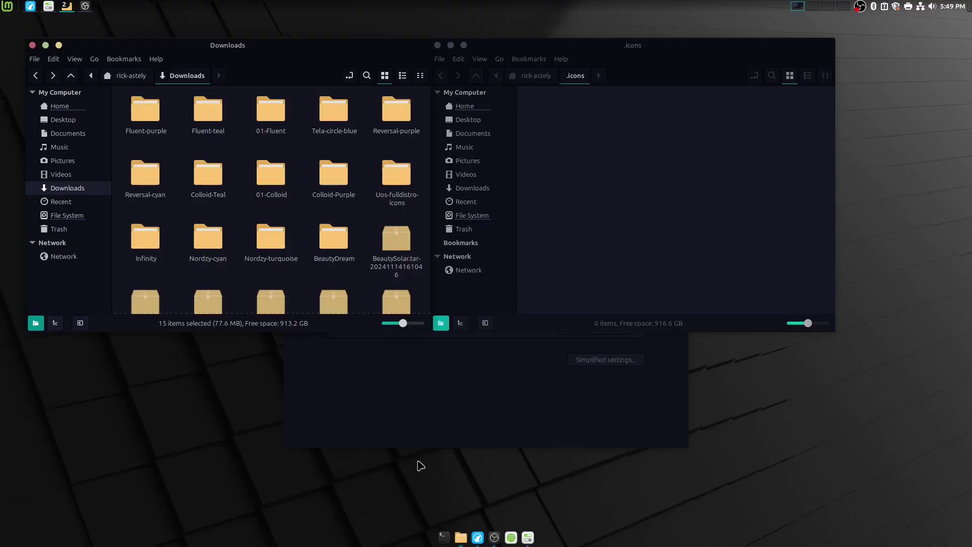
Move the three Fluent-purple themes into .icons and trash the emptied folder.
double_click(153, 113)
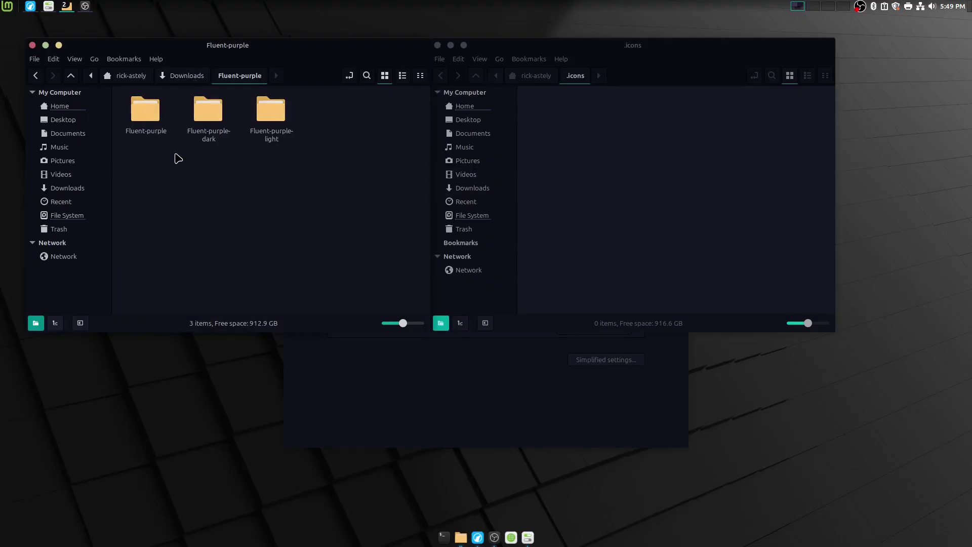
double_click(152, 126)
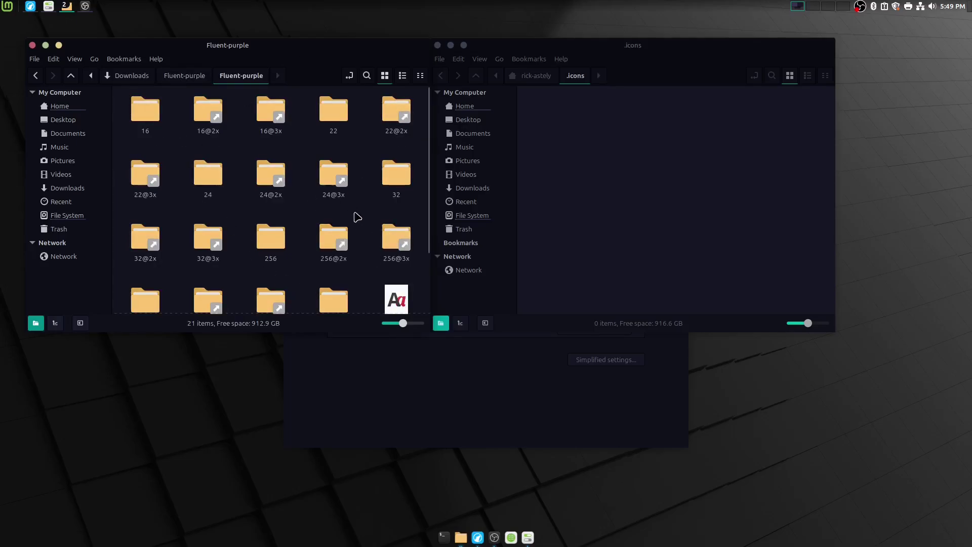
click(185, 76)
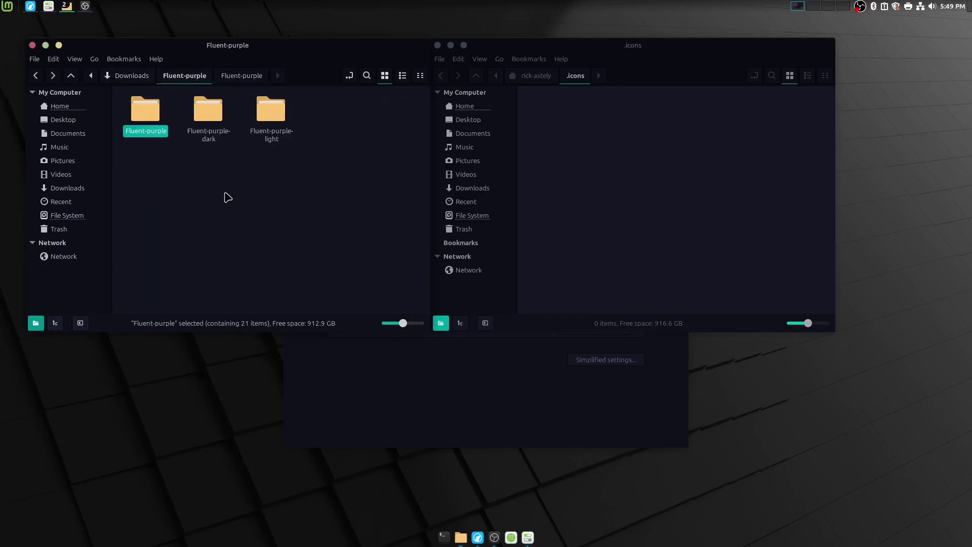
click(130, 75)
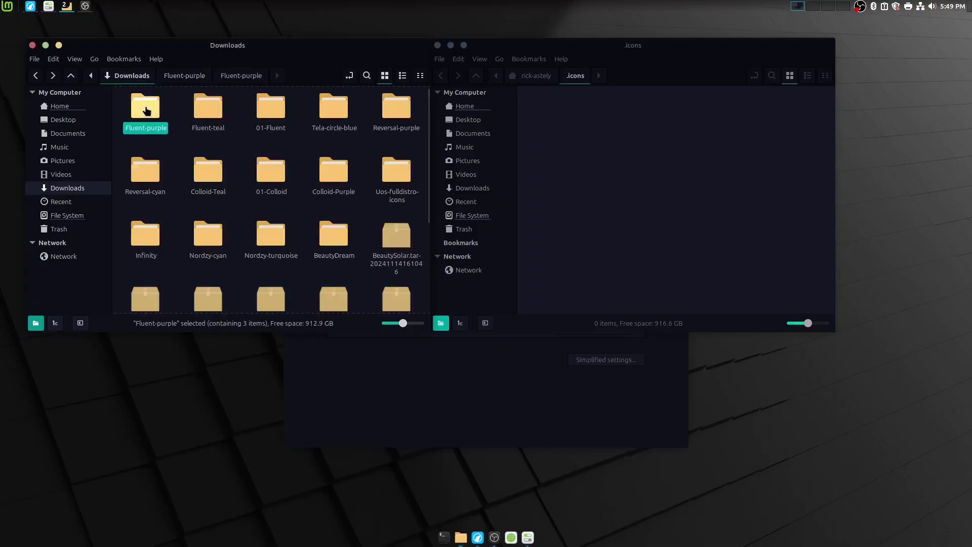
double_click(146, 111)
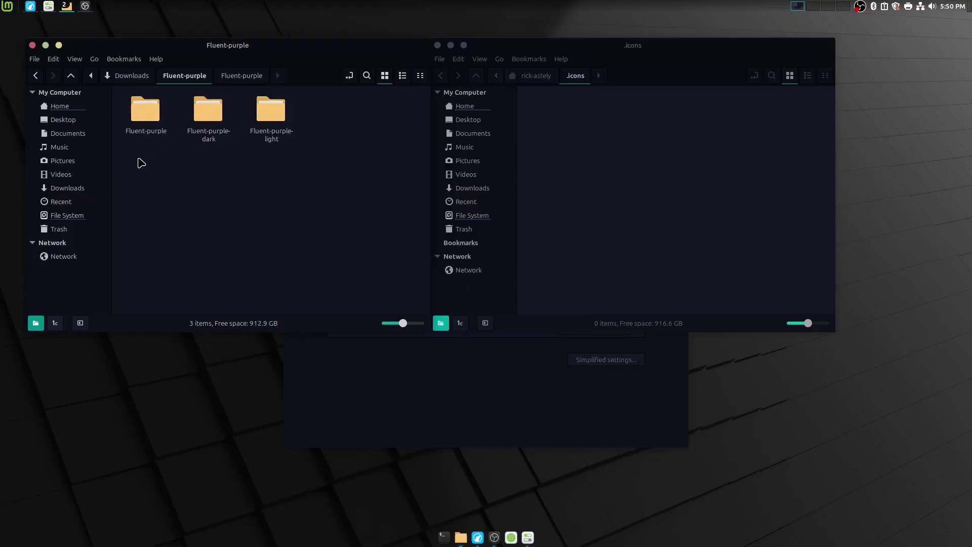
drag(165, 144, 662, 137)
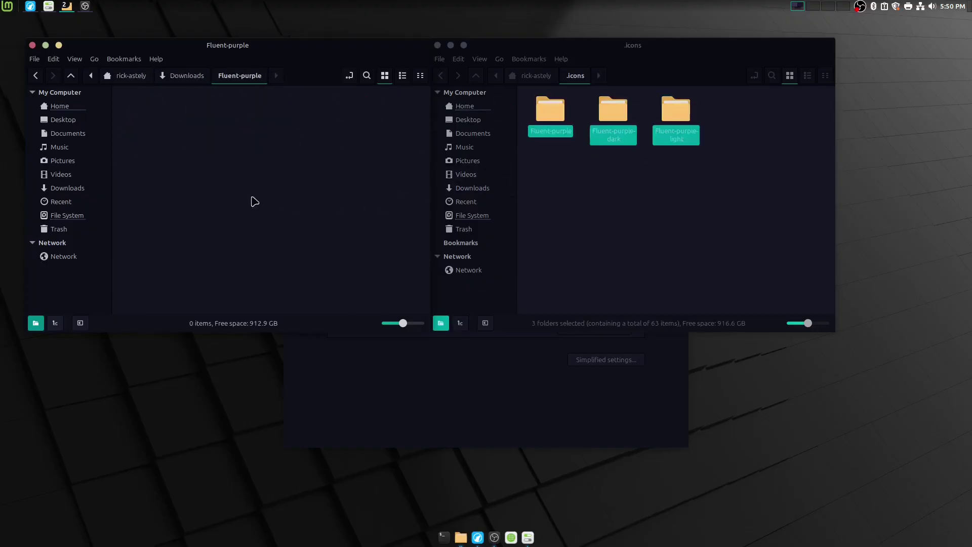
click(187, 76)
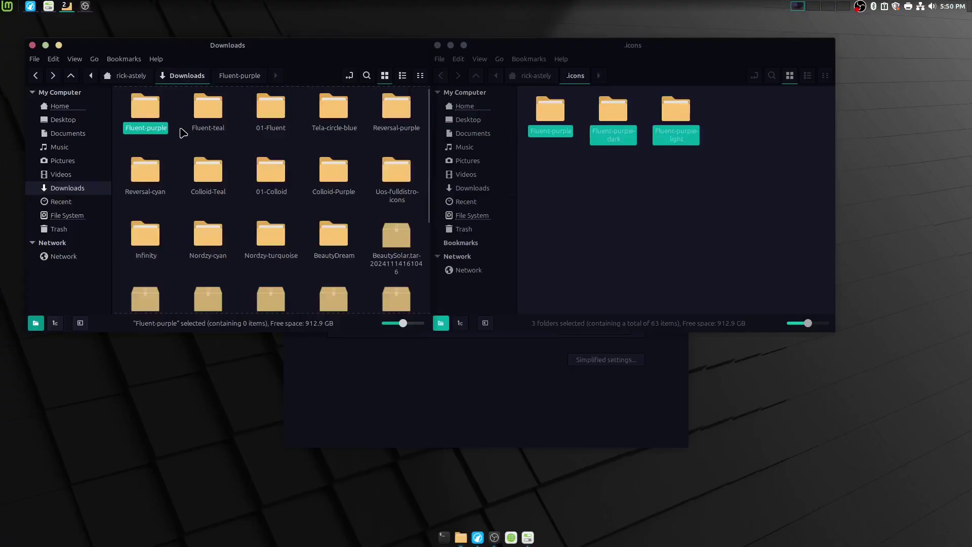
right_click(146, 105)
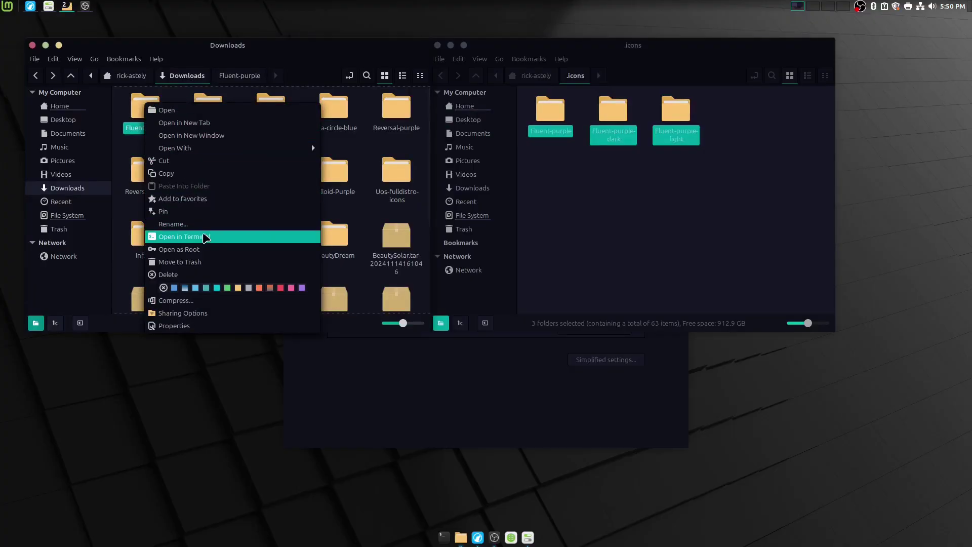
click(205, 262)
Move the three Fluent-teal themes into .icons and trash the emptied folder.
double_click(144, 111)
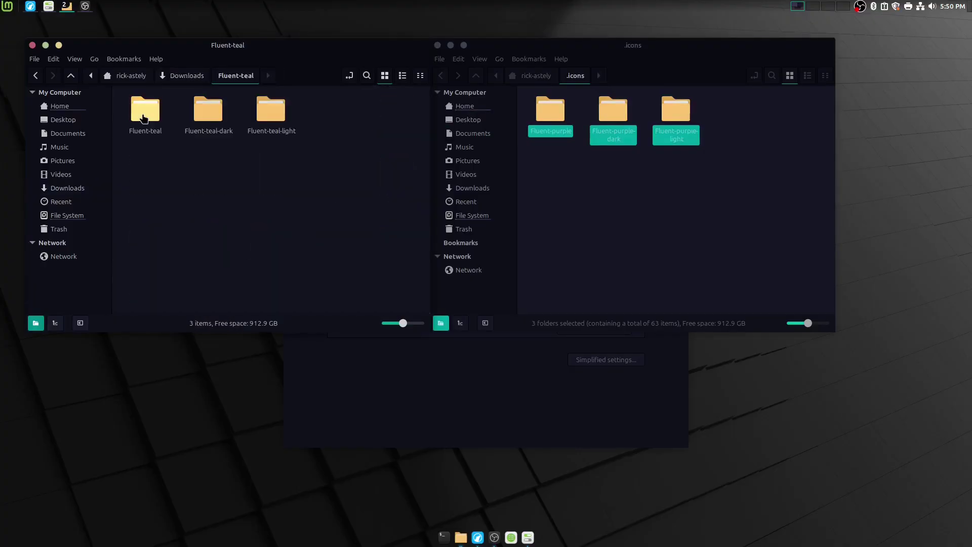
drag(143, 165, 550, 189)
click(183, 76)
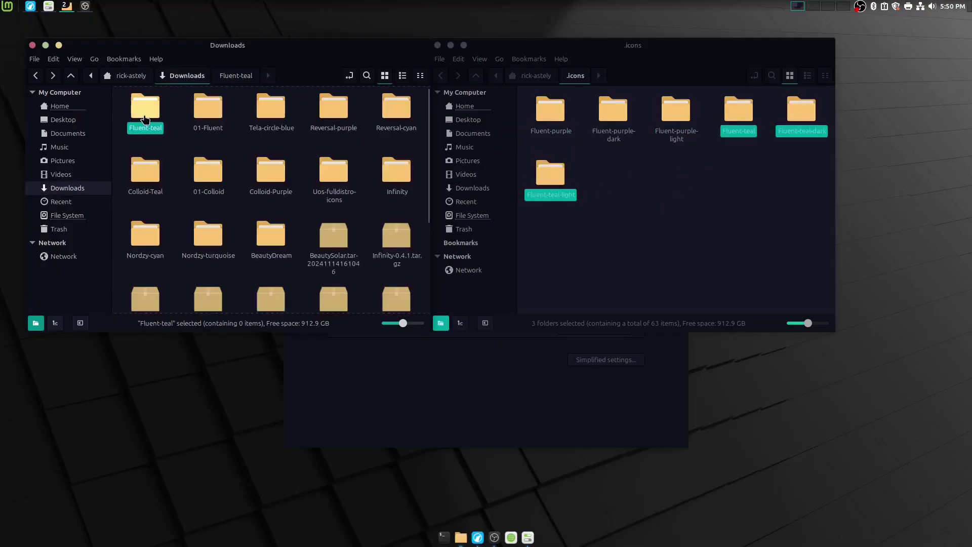
right_click(144, 119)
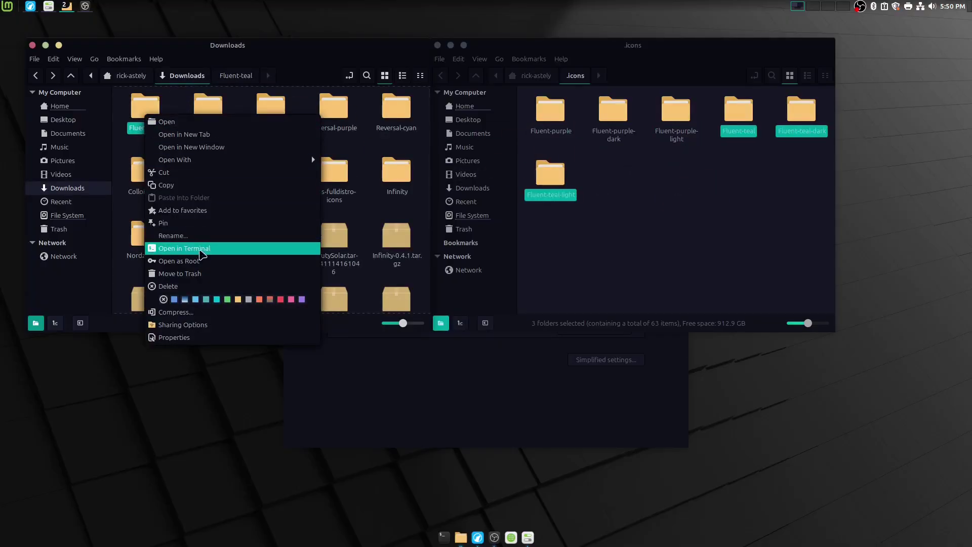
click(180, 274)
Move the 01-Fluent themes and the BeautyDream folder into .icons.
double_click(145, 109)
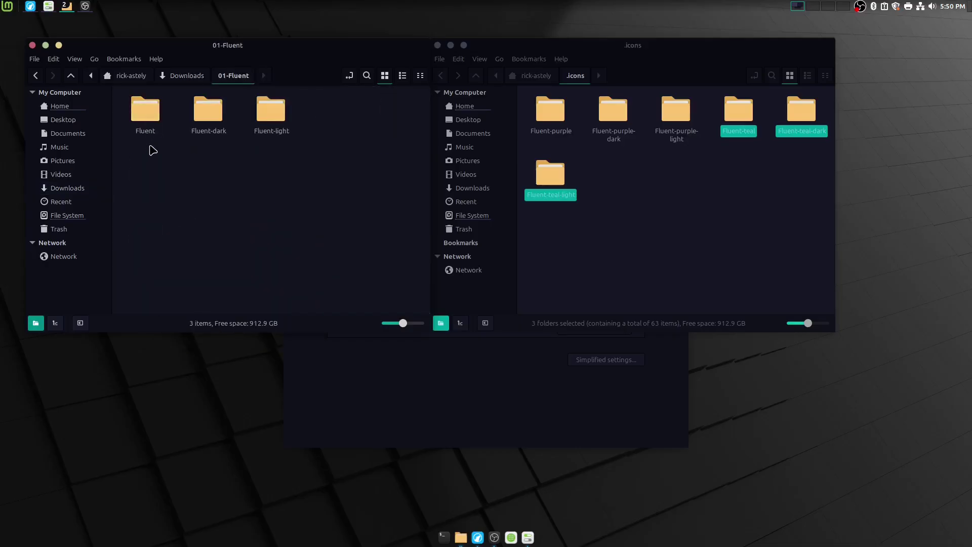
drag(152, 152, 703, 197)
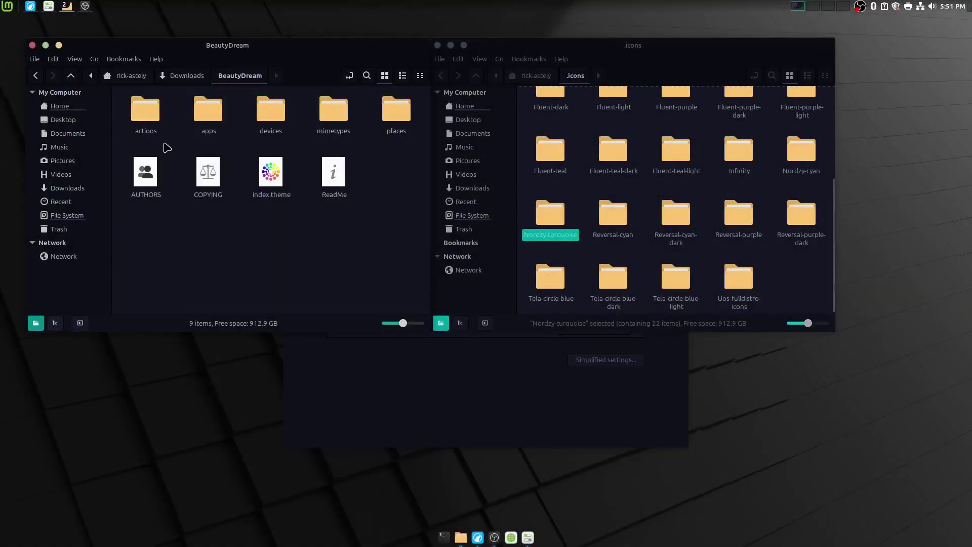
key(alt+Up)
drag(136, 112, 794, 295)
Trash all downloaded archives, including Fluent-purple.tar.xz, leaving Downloads empty.
drag(420, 283, 141, 112)
right_click(140, 112)
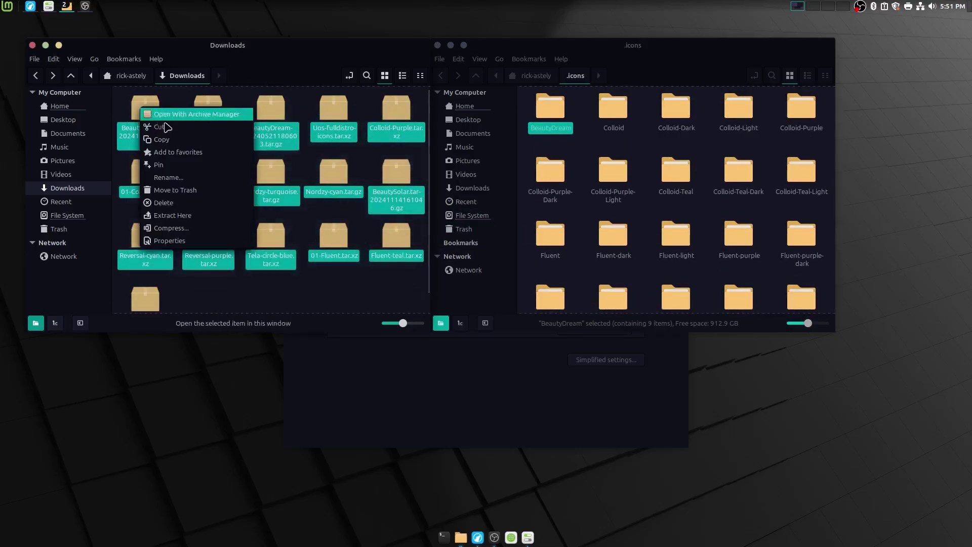
click(185, 189)
right_click(153, 120)
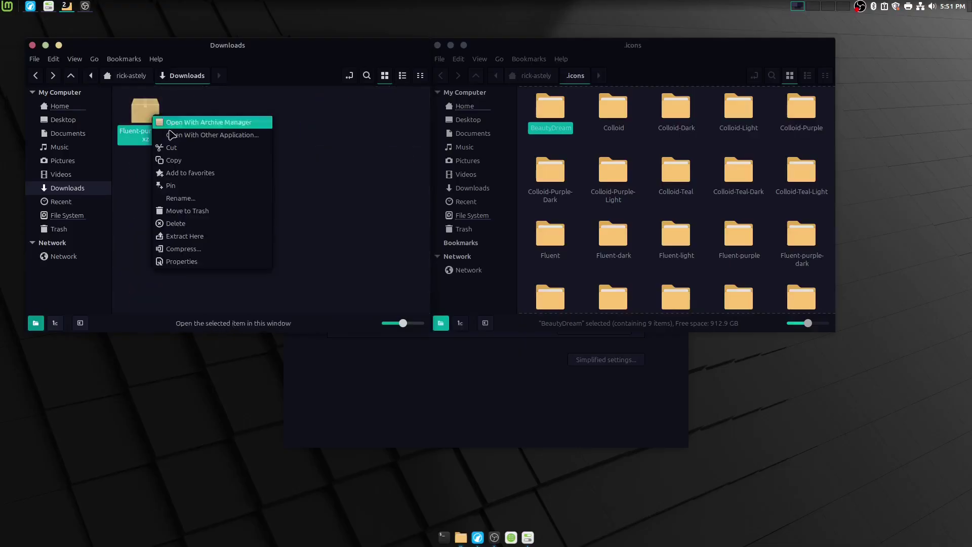
click(208, 210)
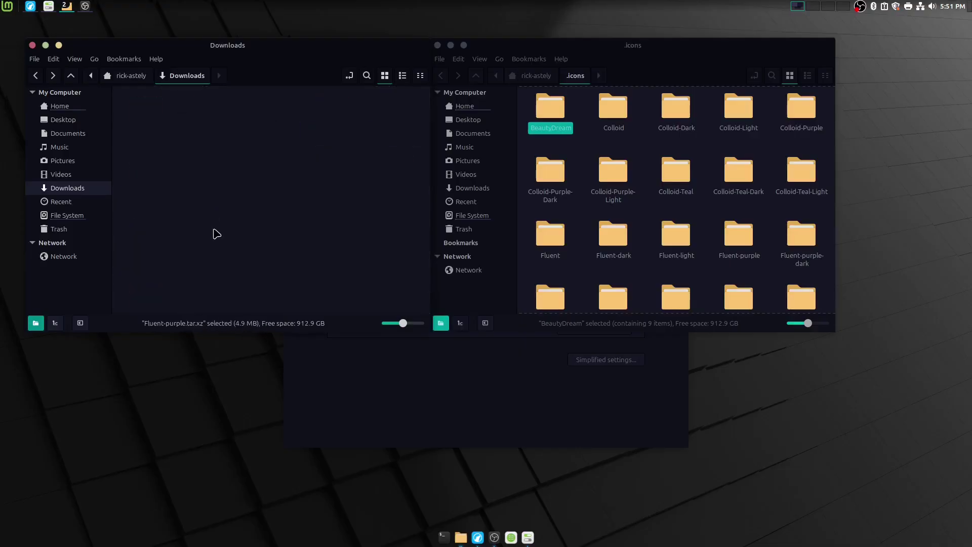
click(466, 419)
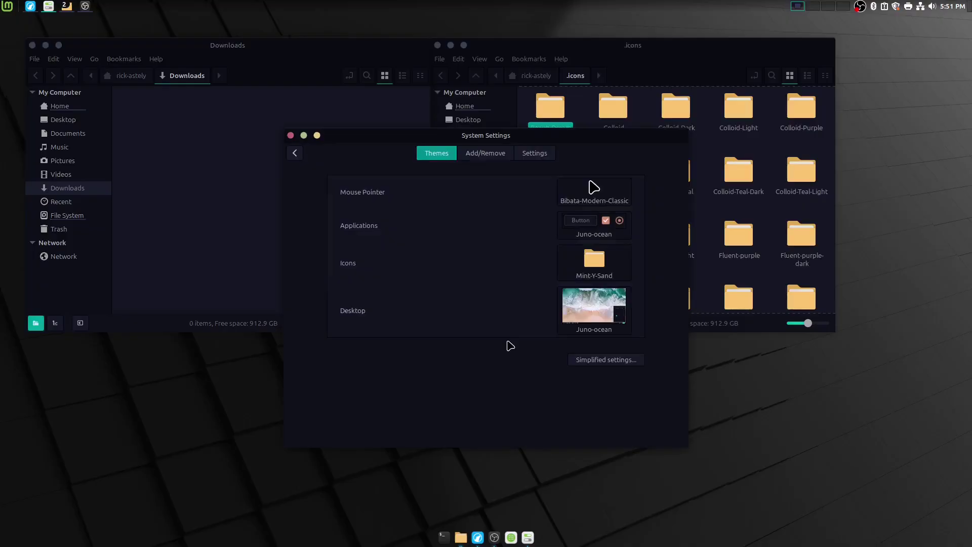
Change the Themes icon setting from Mint-Y-Sand to Reversal-cyan.
click(673, 45)
click(402, 137)
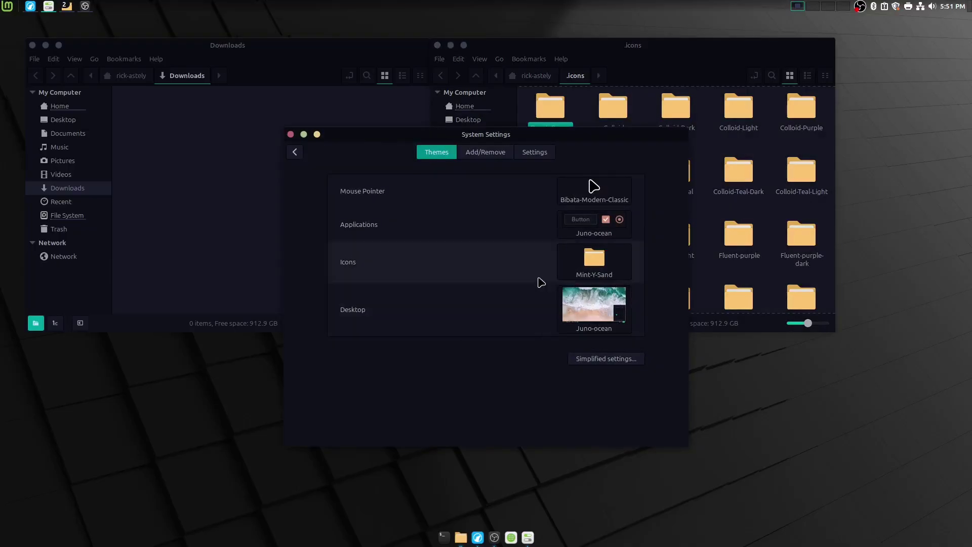
click(596, 278)
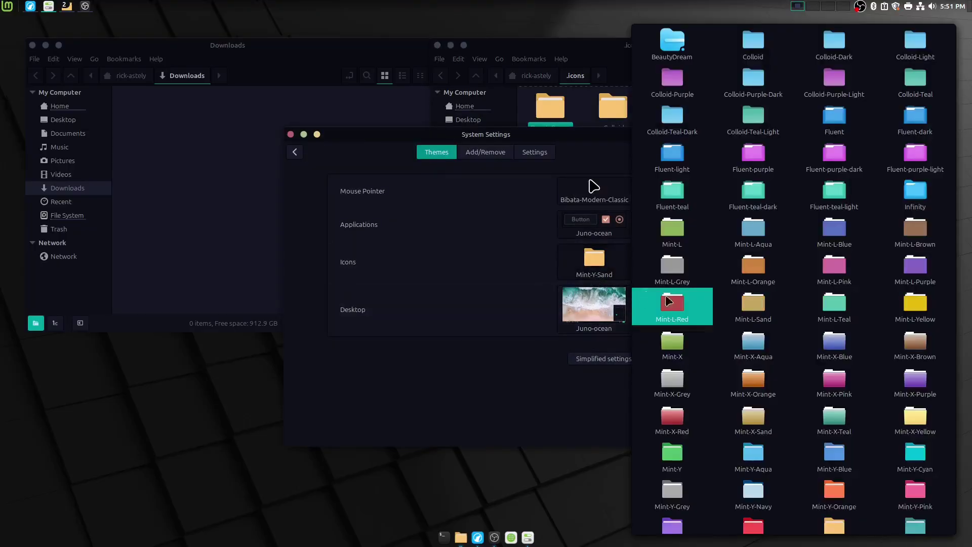
scroll(719, 318, down, 5)
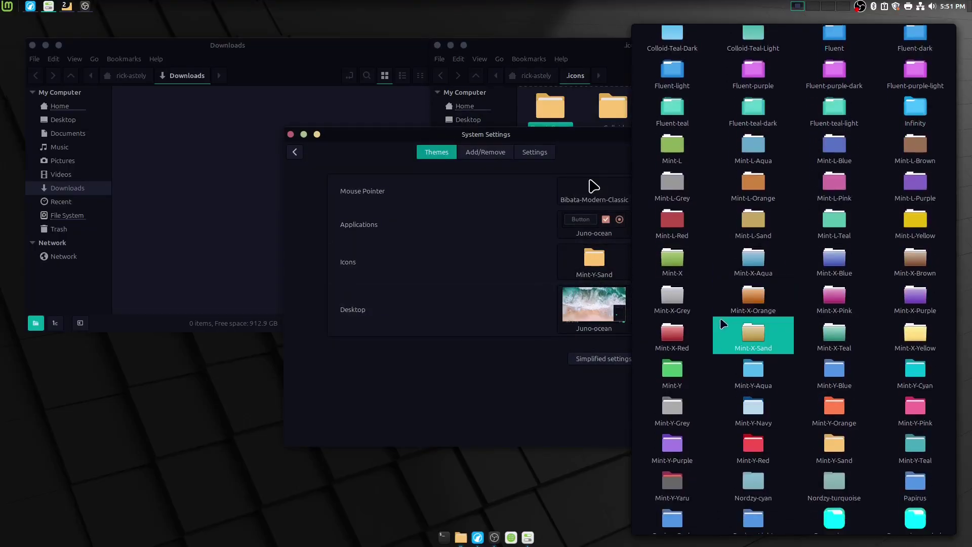
scroll(804, 421, down, 5)
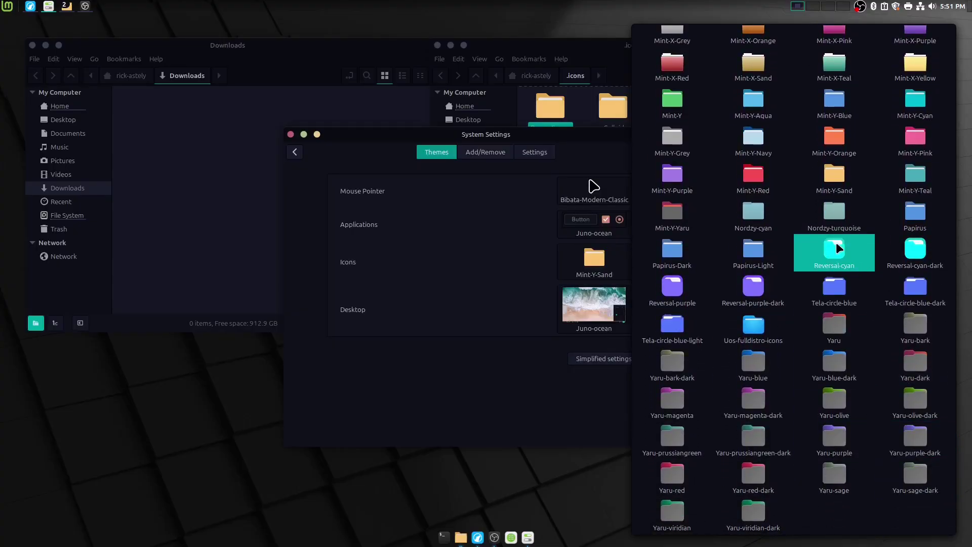
click(837, 249)
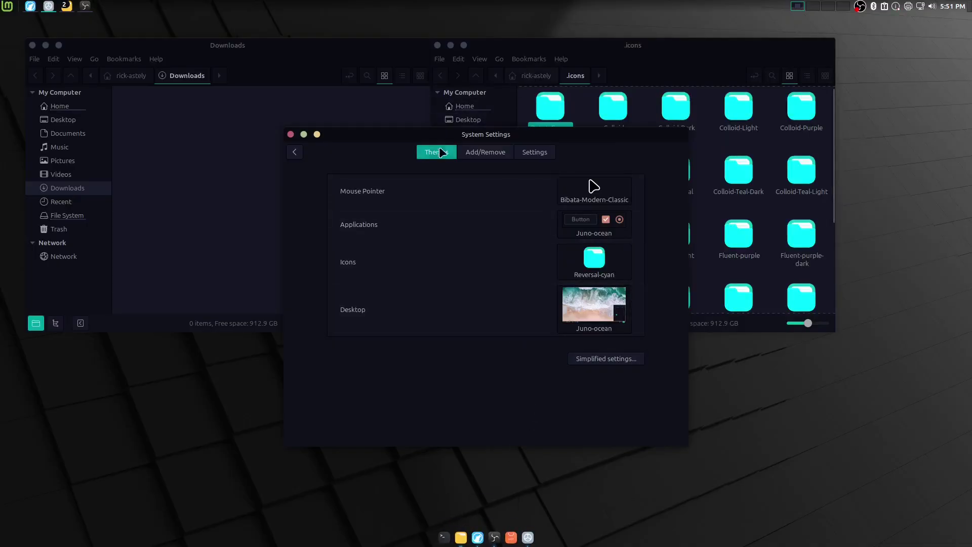
click(617, 53)
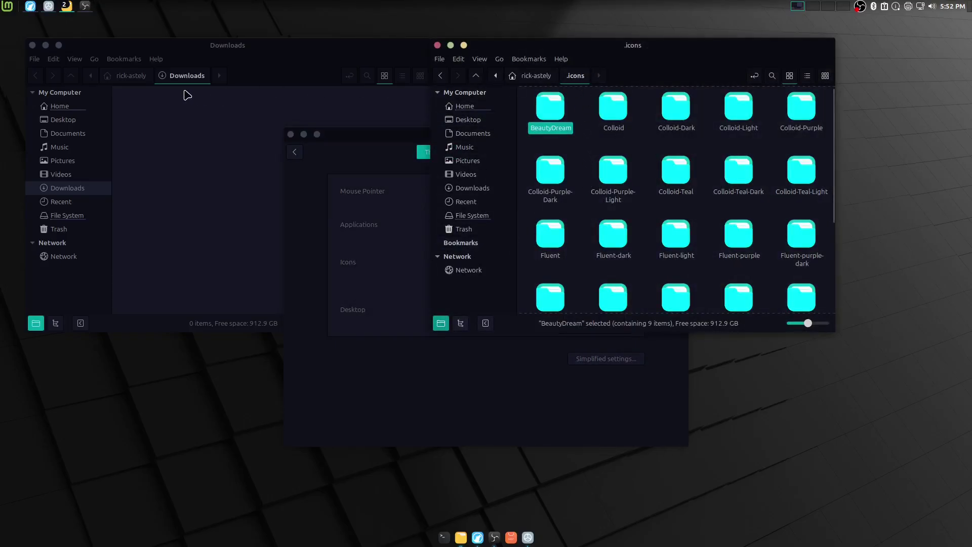
click(7, 6)
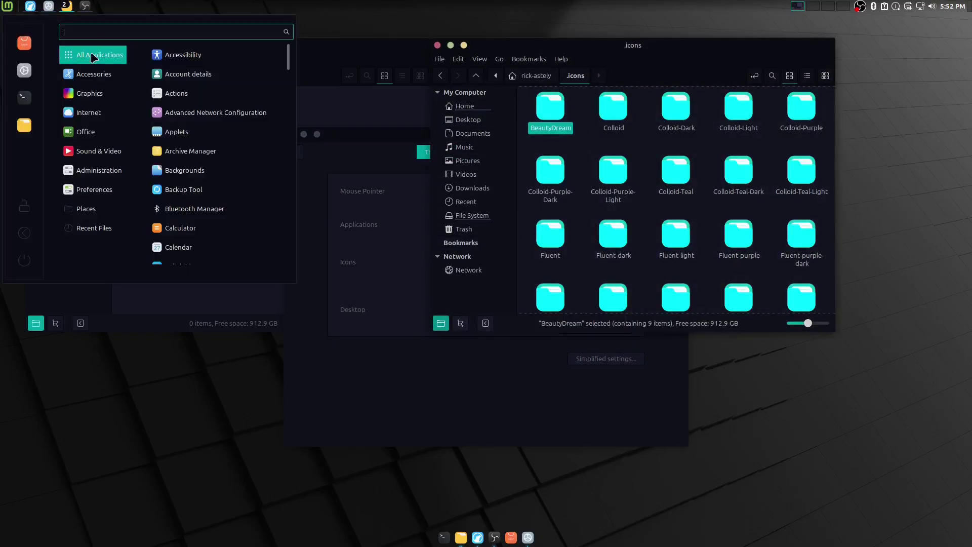
click(677, 60)
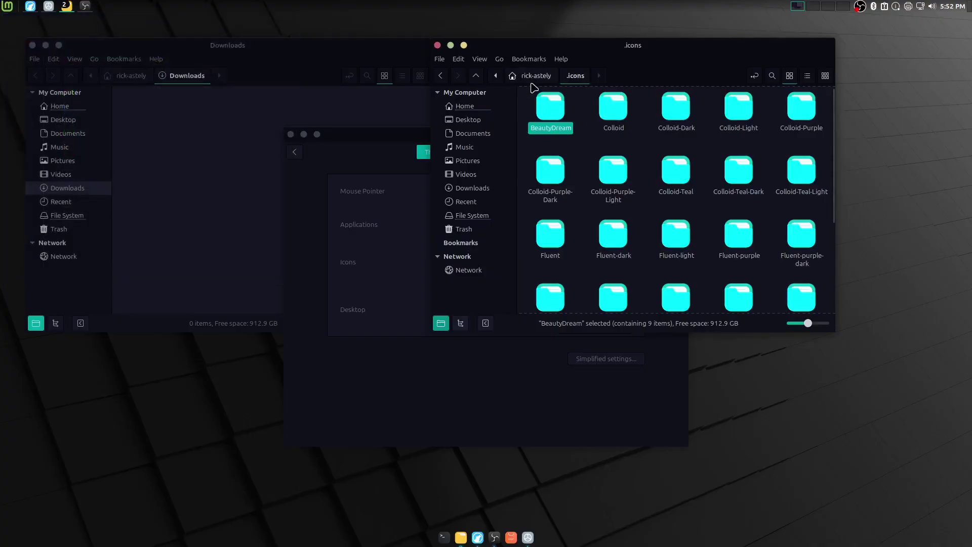
key(alt+Left)
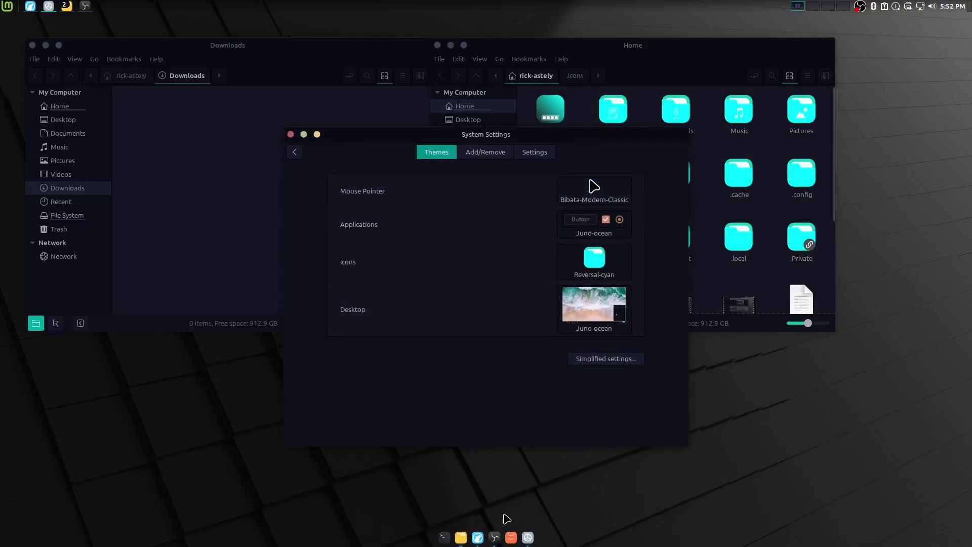
Download seven cursor archives from the Cursors category, including kris.zip and LyraB-cursors.tar.gz.
click(478, 537)
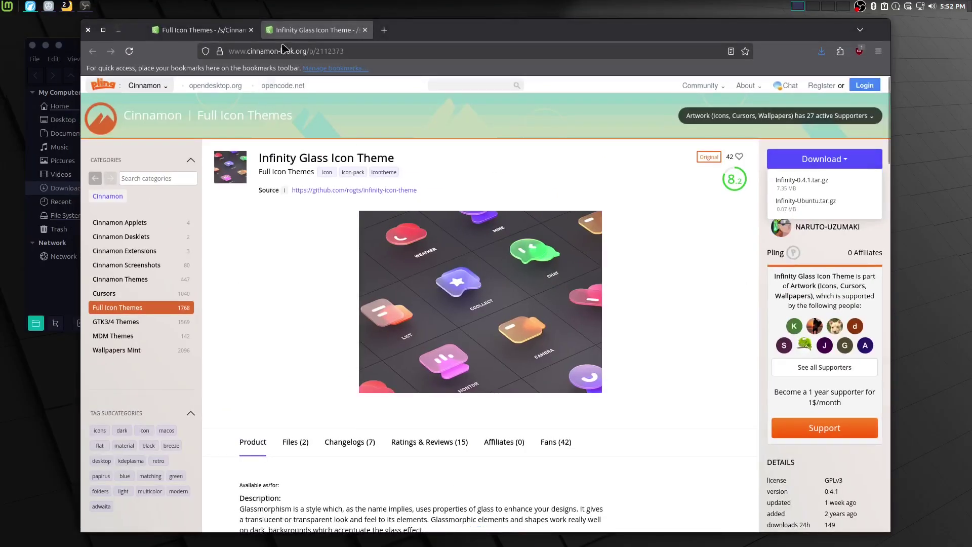
click(365, 30)
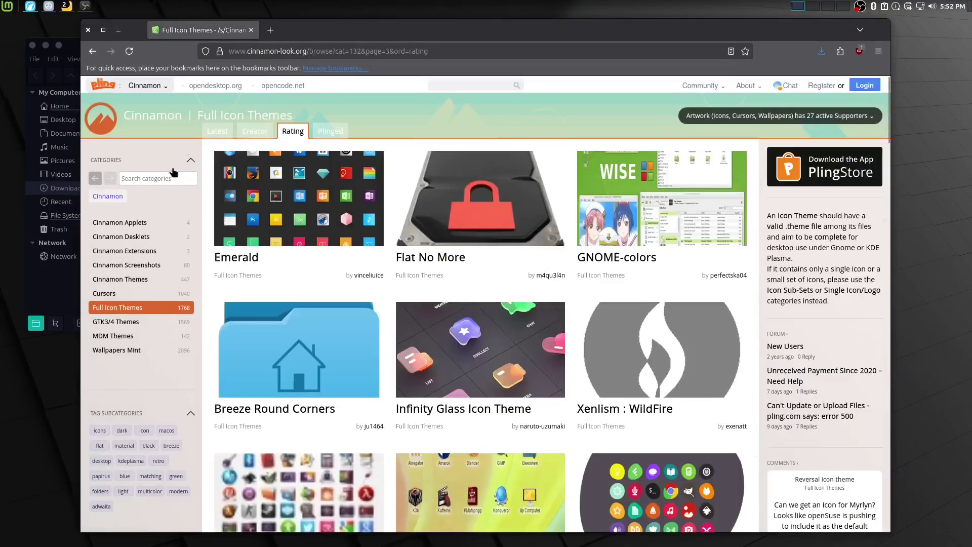
click(130, 294)
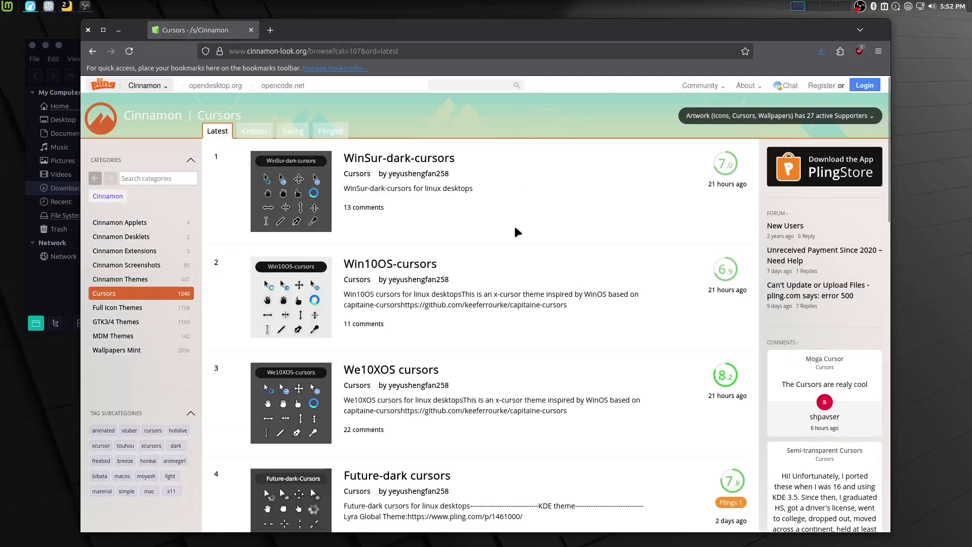
scroll(515, 228, down, 5)
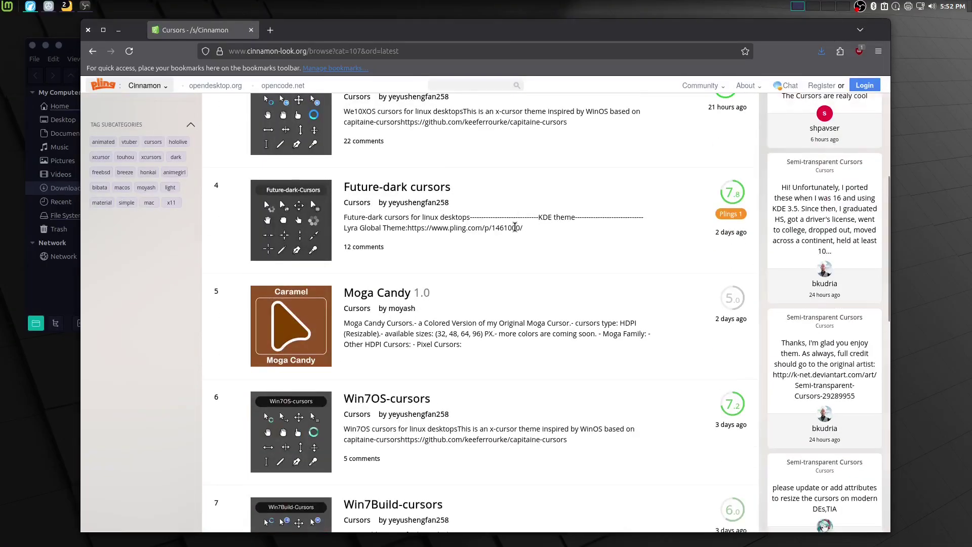
scroll(515, 228, down, 3)
scroll(452, 359, down, 5)
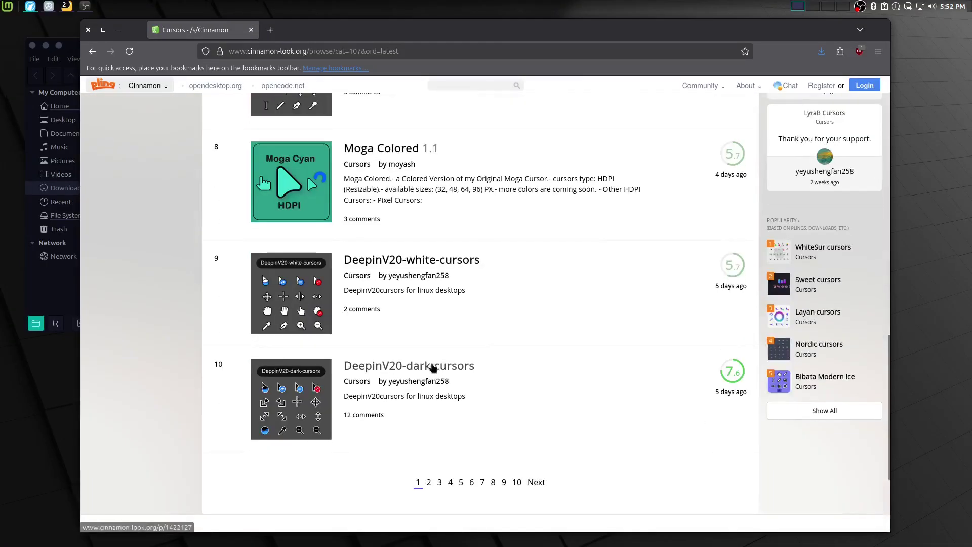
scroll(130, 382, down, 3)
scroll(130, 381, up, 8)
scroll(142, 364, up, 6)
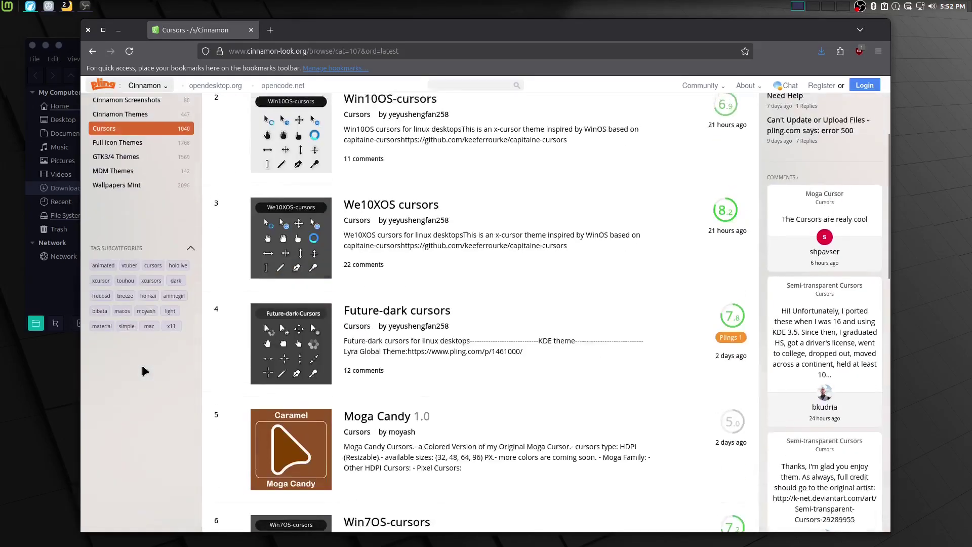
scroll(231, 278, down, 10)
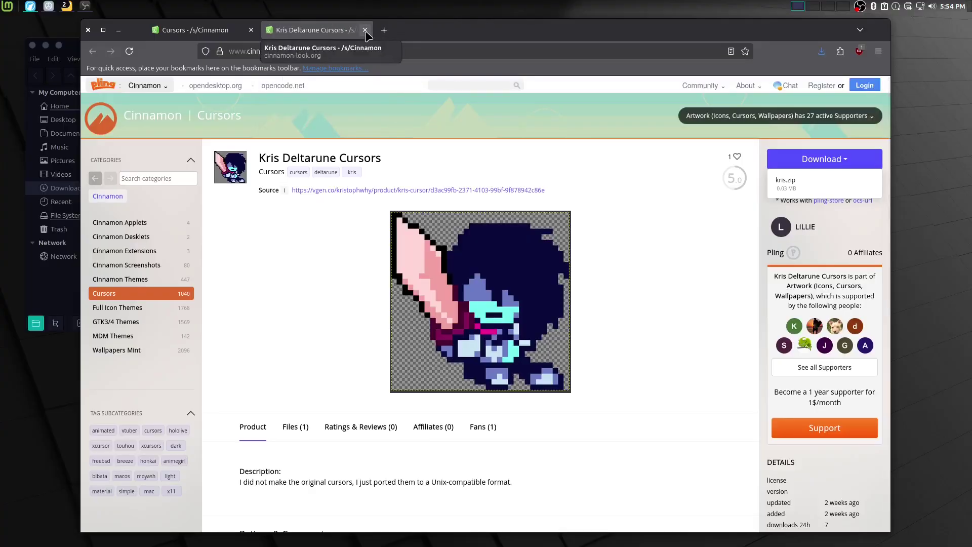
click(365, 30)
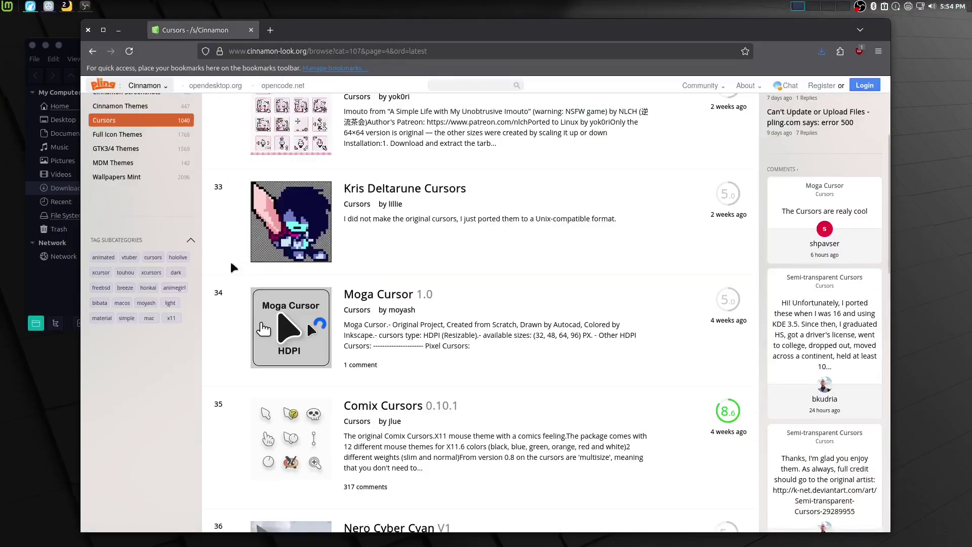
click(26, 301)
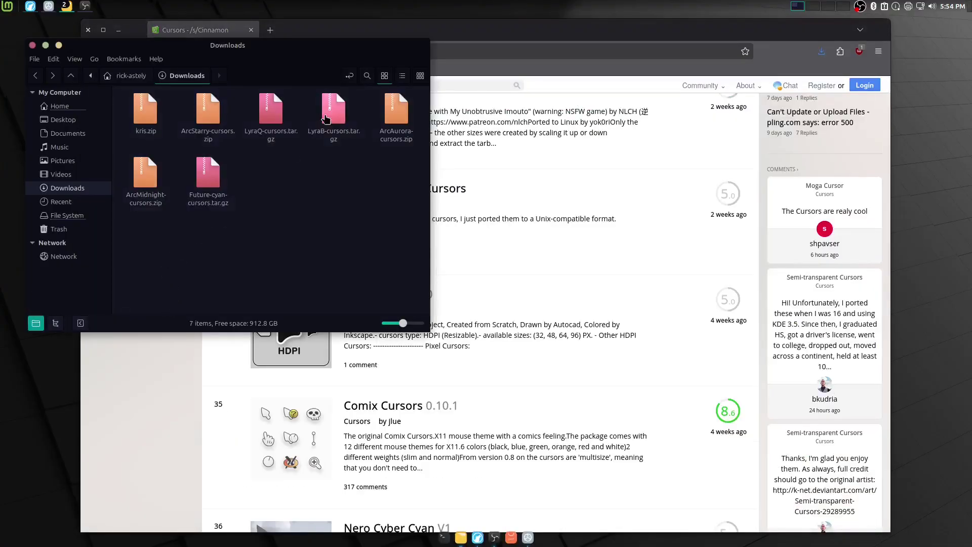
Extract all seven cursor archives into their own folders in Downloads.
click(331, 35)
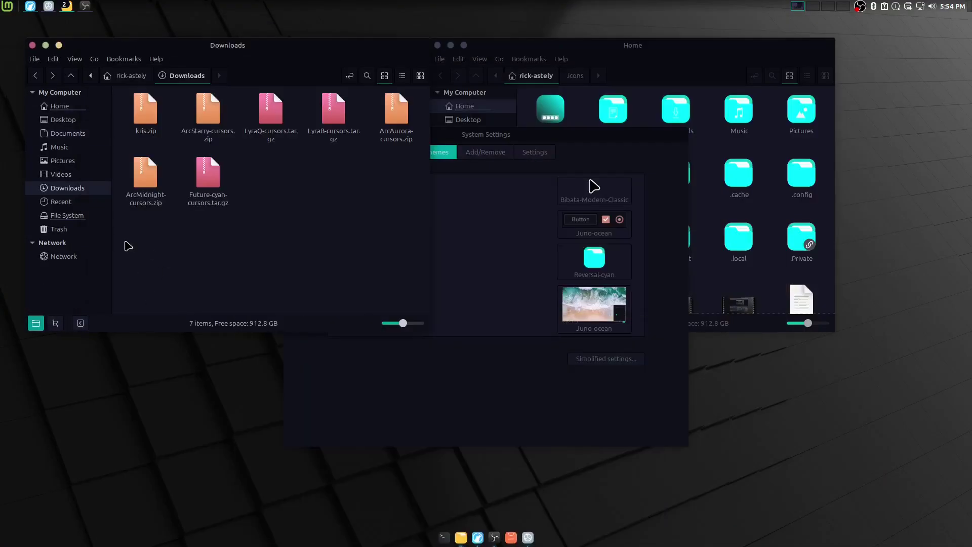
drag(124, 242, 399, 104)
right_click(397, 104)
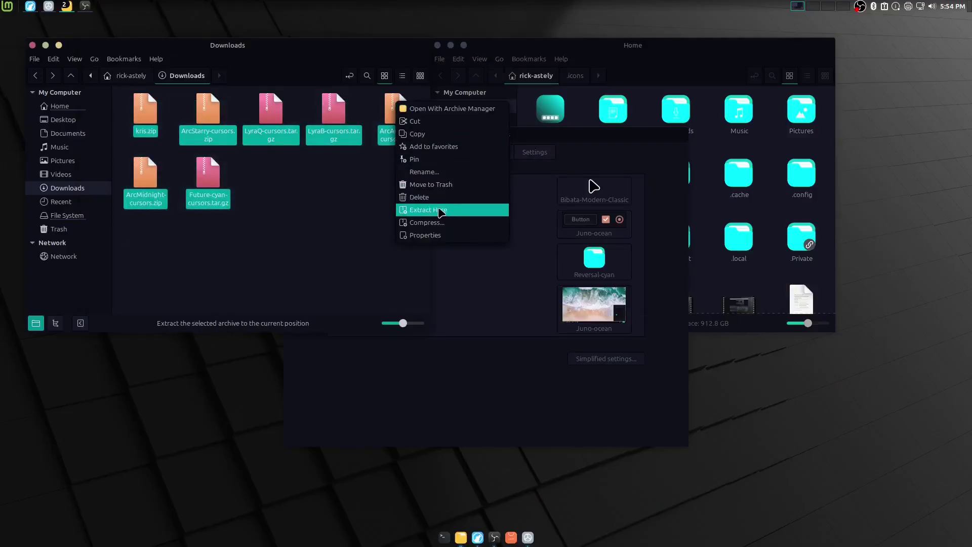
click(296, 229)
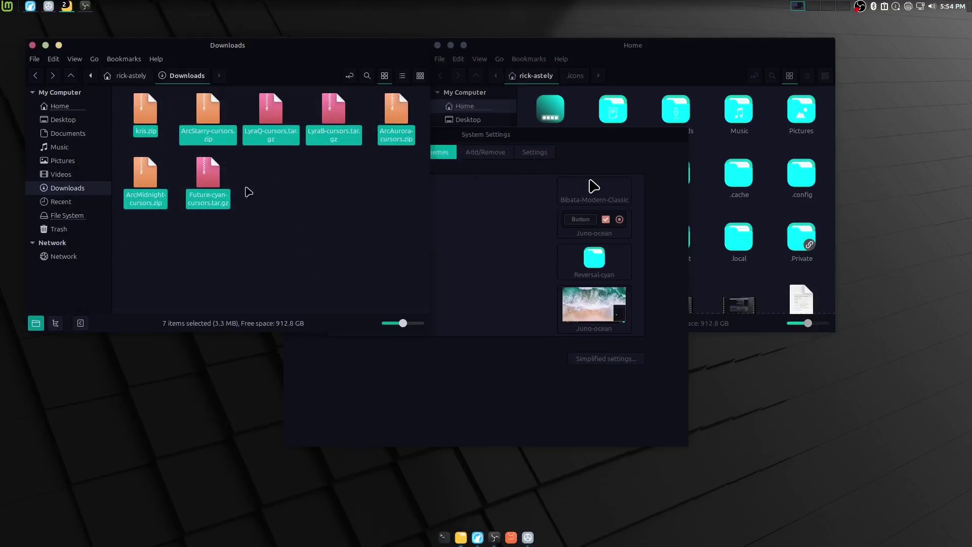
right_click(211, 185)
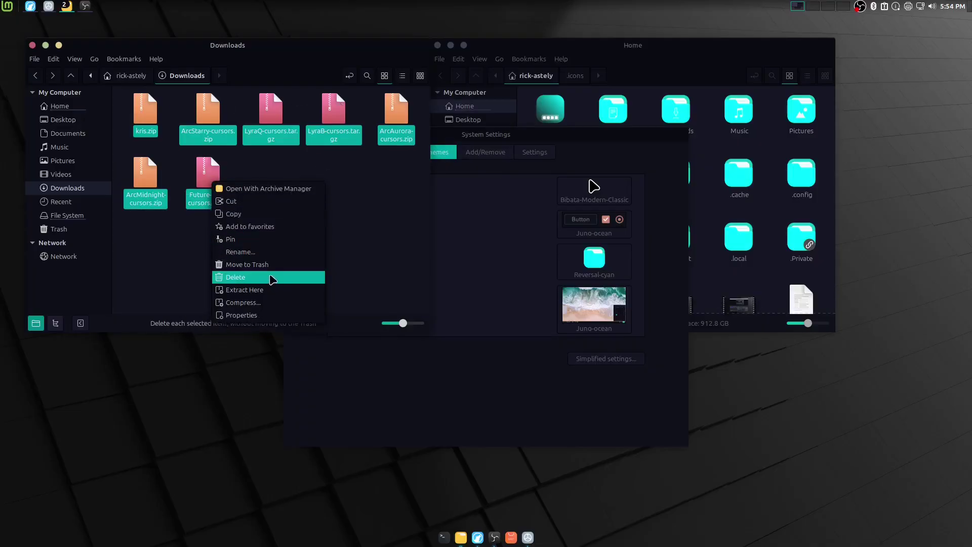
click(282, 291)
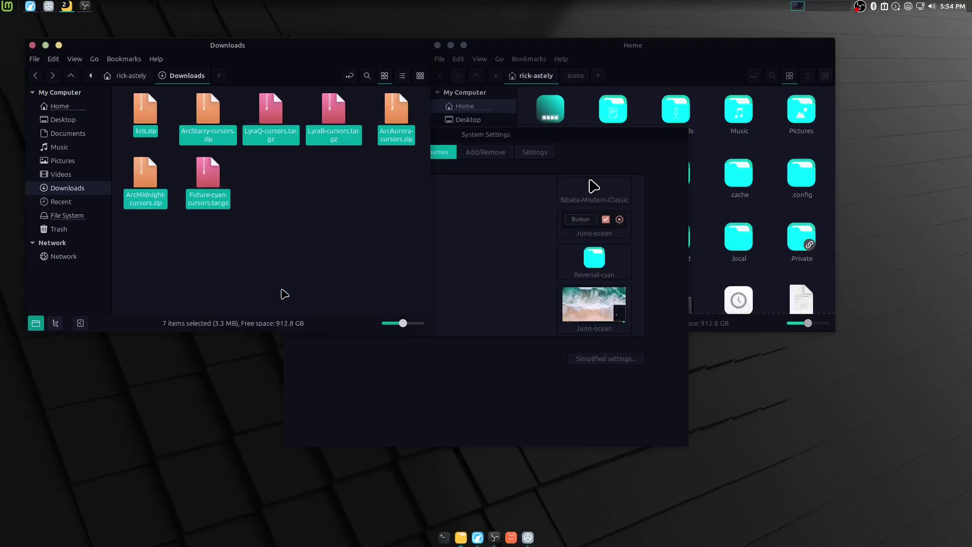
Open the .icons folder from the Home window.
click(676, 49)
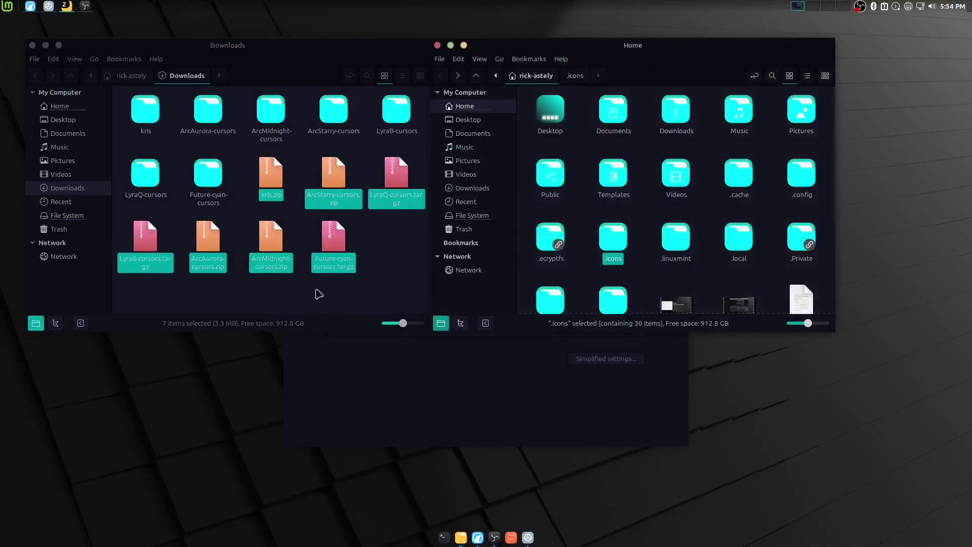
click(707, 266)
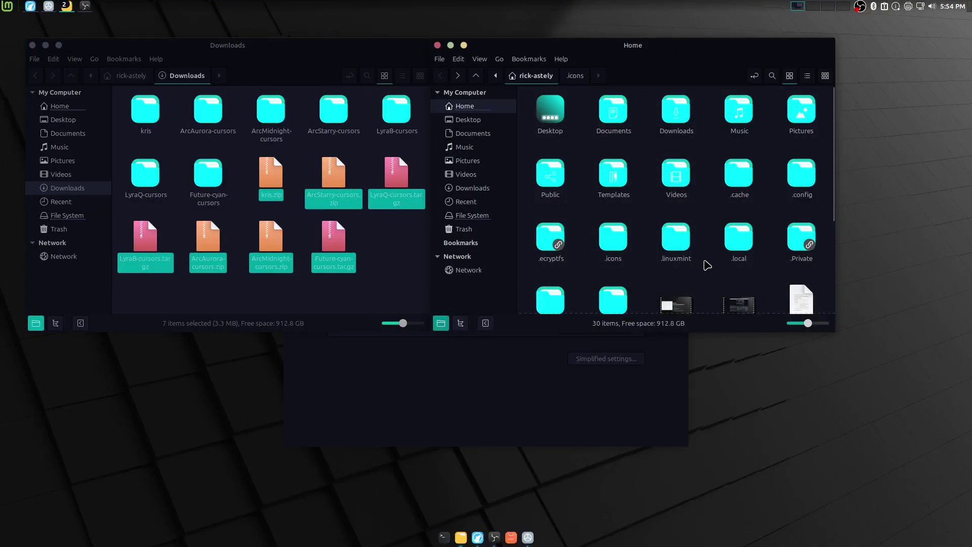
double_click(620, 243)
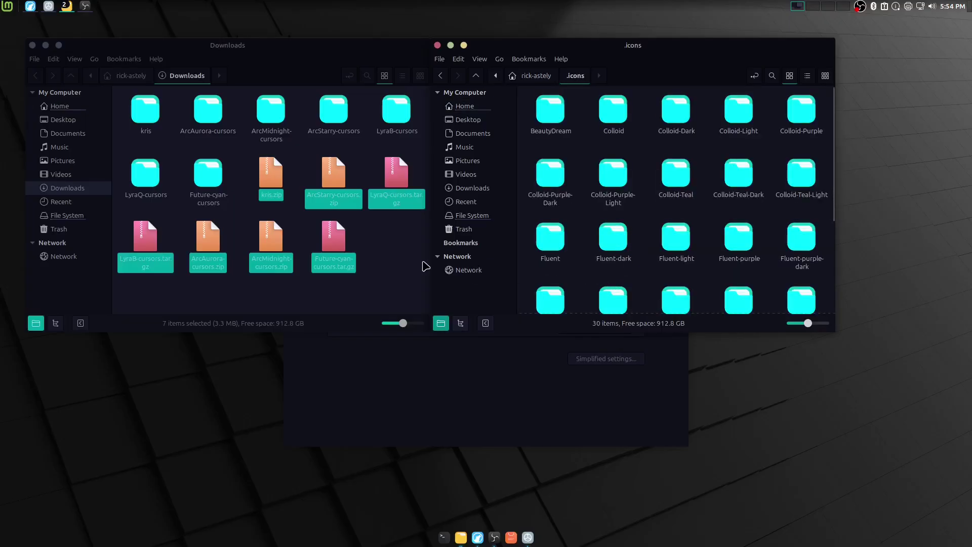
click(395, 280)
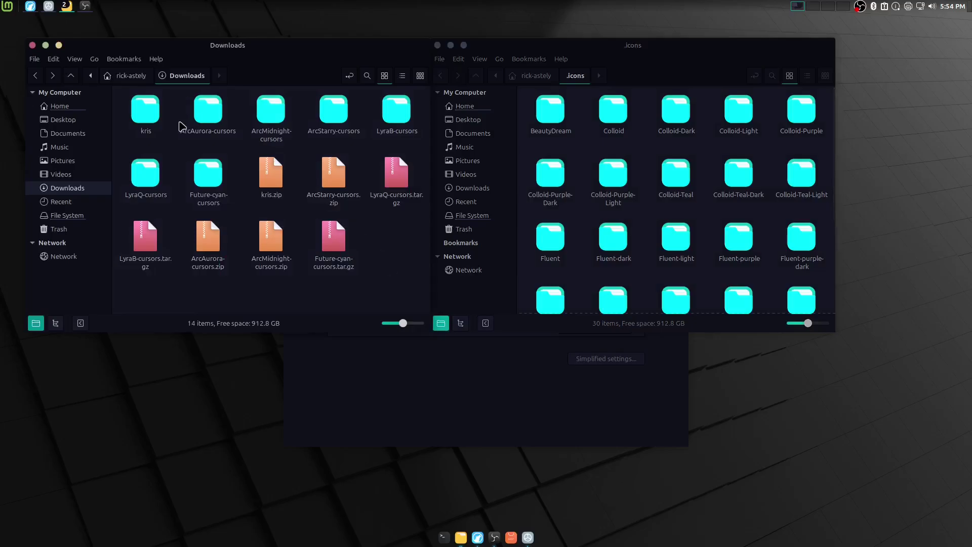
Check the contents of each extracted cursor folder: kris, Arc, Lyra and Future-cyan.
double_click(152, 118)
key(alt+Left)
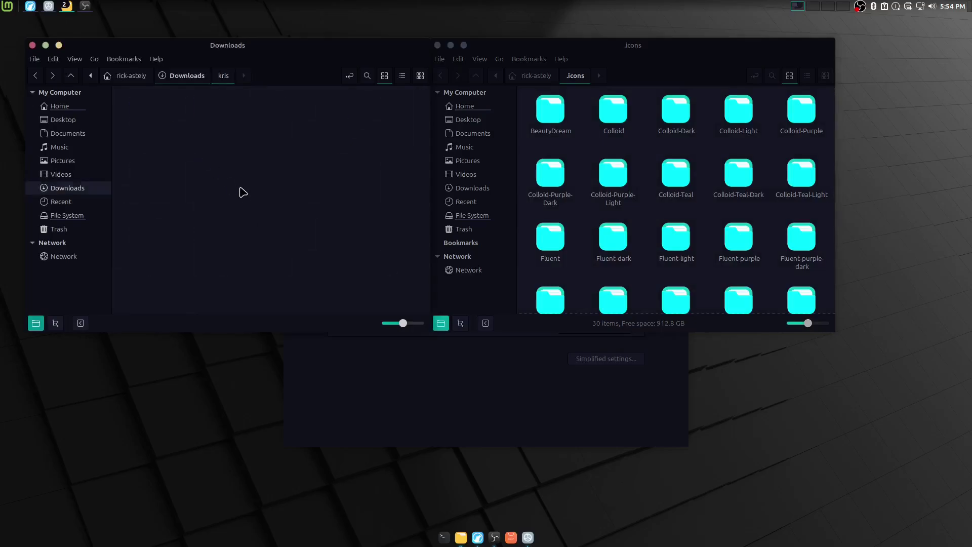
double_click(215, 113)
key(alt+Left)
double_click(276, 114)
key(alt+Left)
click(337, 116)
double_click(337, 117)
key(alt+Left)
key(Right)
key(Return)
key(alt+Left)
double_click(147, 177)
key(alt+Left)
double_click(211, 175)
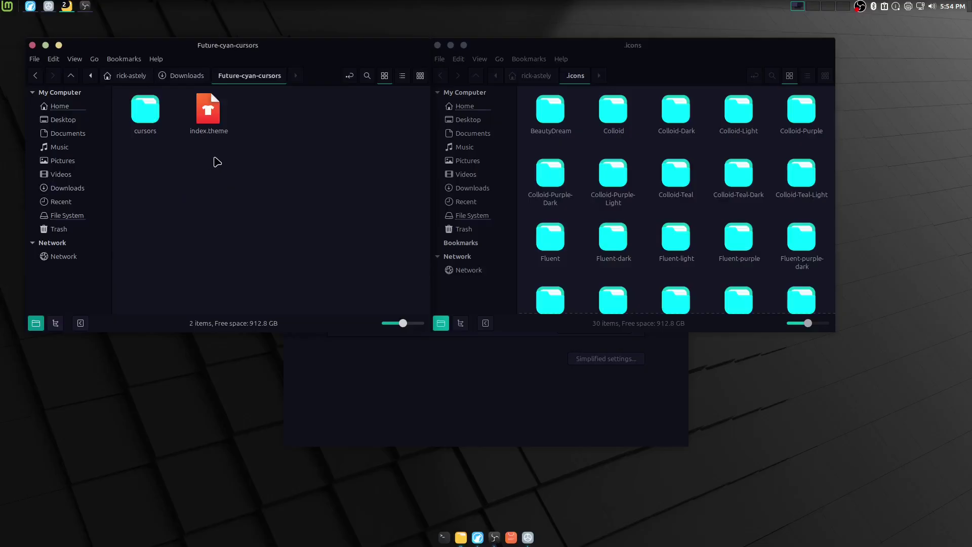
key(alt+Left)
Trash the downloaded cursor archives and drag the seven cursor folders into .icons.
drag(416, 229, 278, 178)
right_click(278, 178)
click(331, 263)
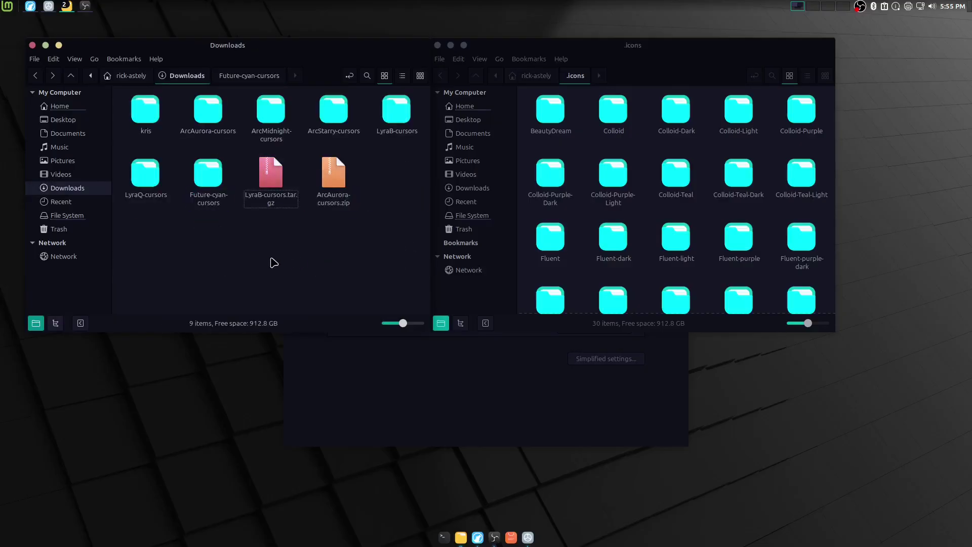
drag(254, 250, 314, 182)
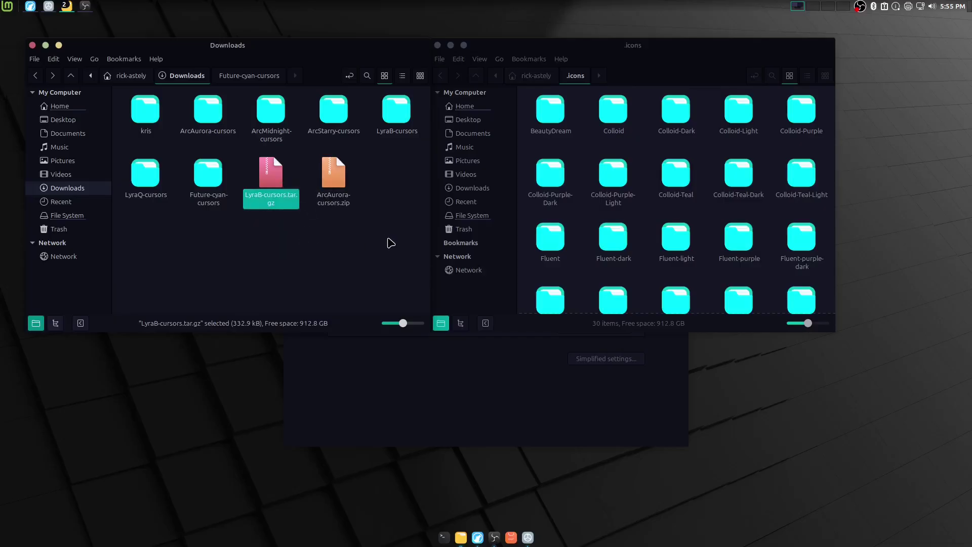
drag(391, 243, 261, 161)
right_click(279, 175)
click(329, 260)
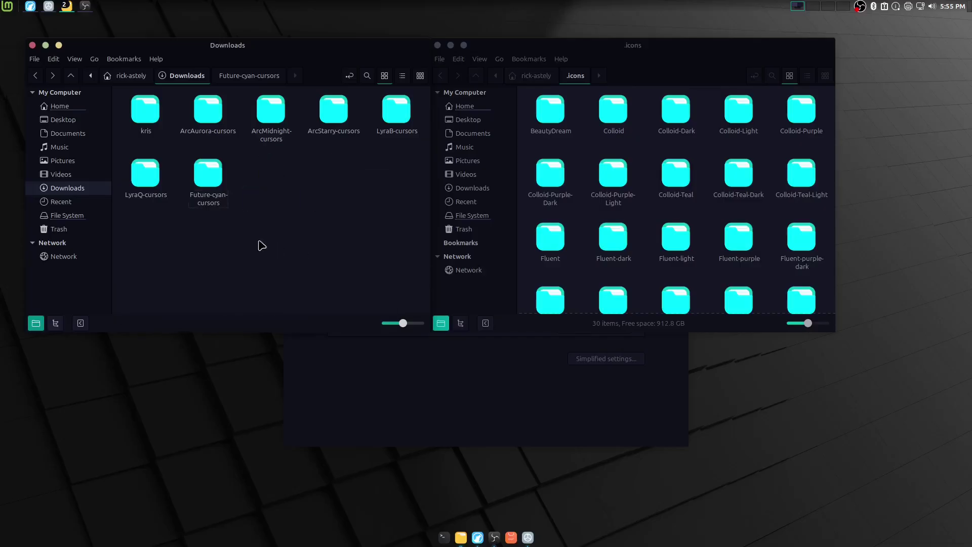
drag(126, 227, 590, 150)
Pick Bibata-Modern-Ice from the Mouse Pointer theme grid in Cinnamon Themes.
click(643, 409)
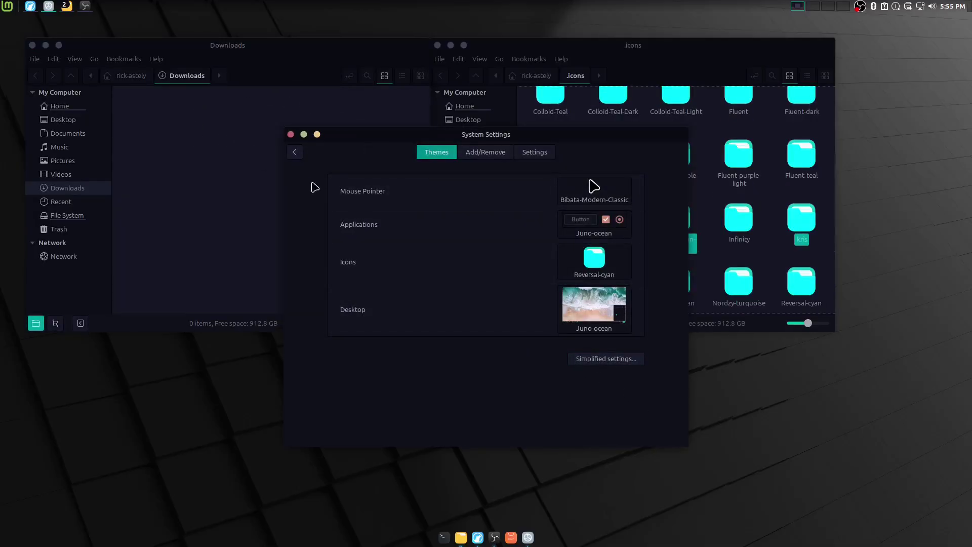
click(593, 188)
click(592, 188)
click(595, 203)
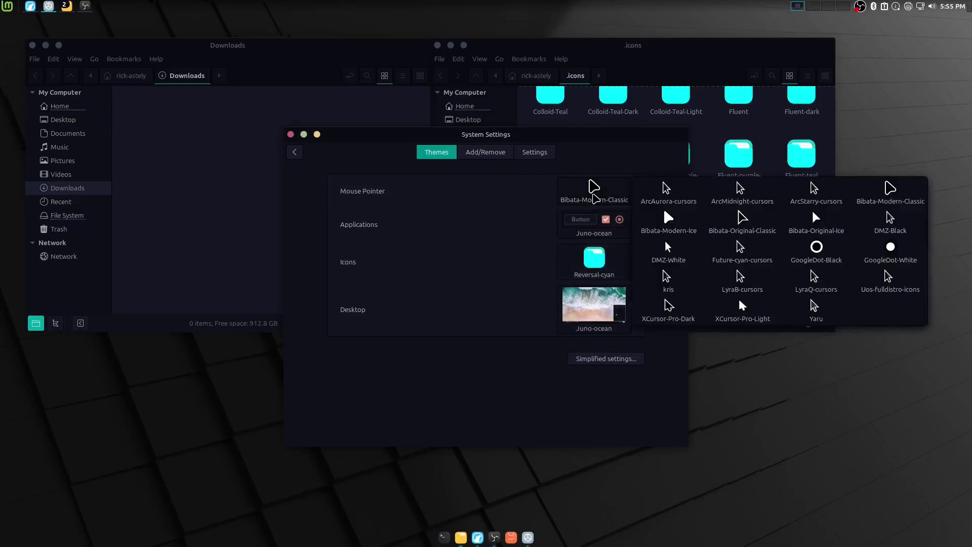
click(617, 170)
click(612, 193)
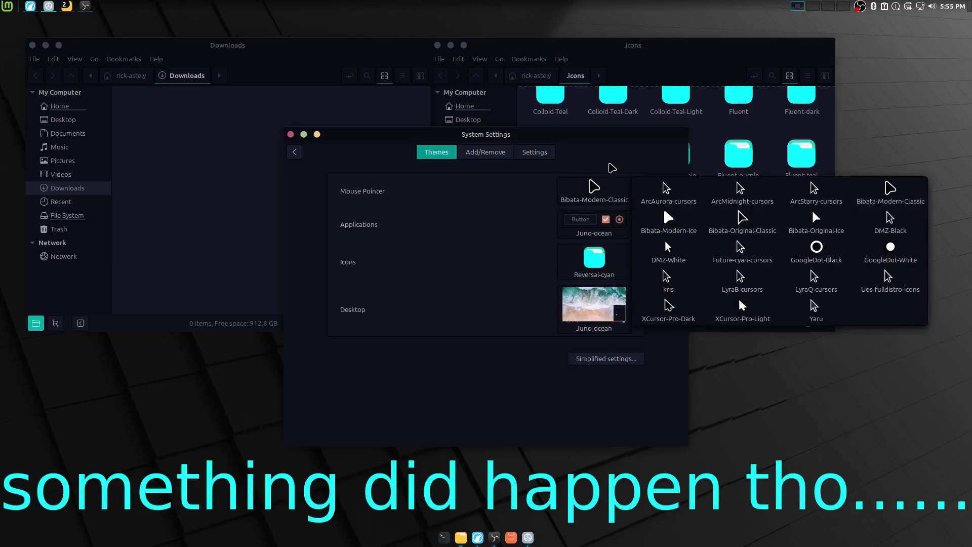
click(668, 218)
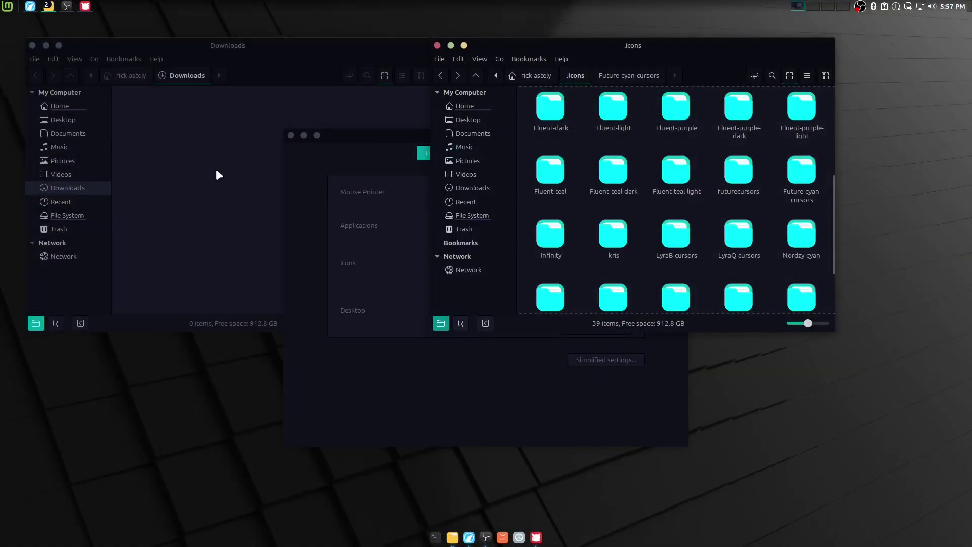
Empty all 46 items from the Nemo Trash and close the Trash window.
click(218, 175)
click(59, 229)
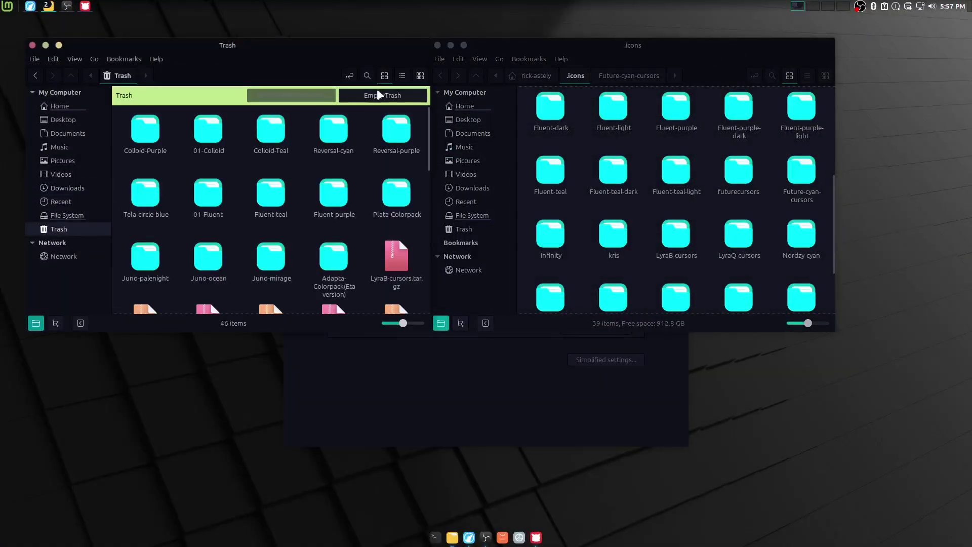
click(392, 96)
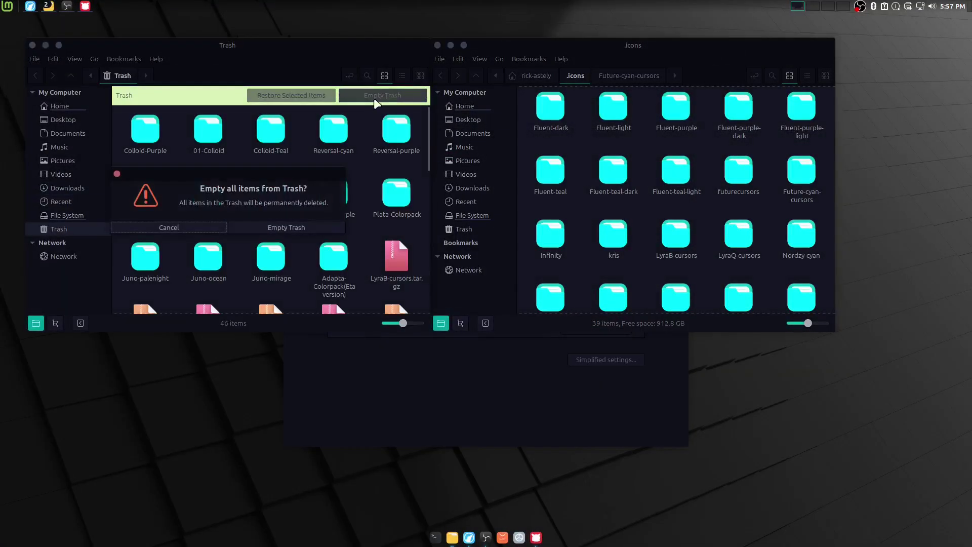
click(287, 229)
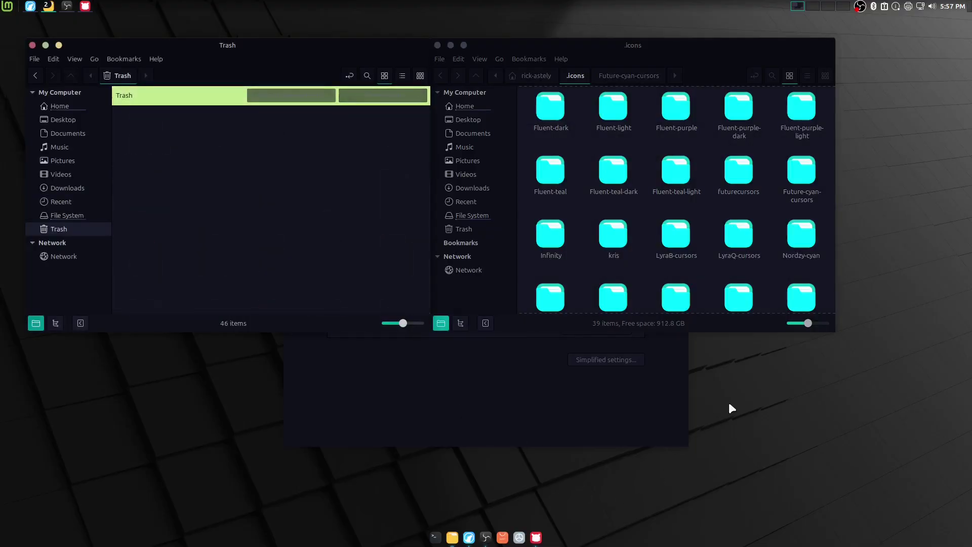
click(32, 45)
click(396, 378)
click(584, 198)
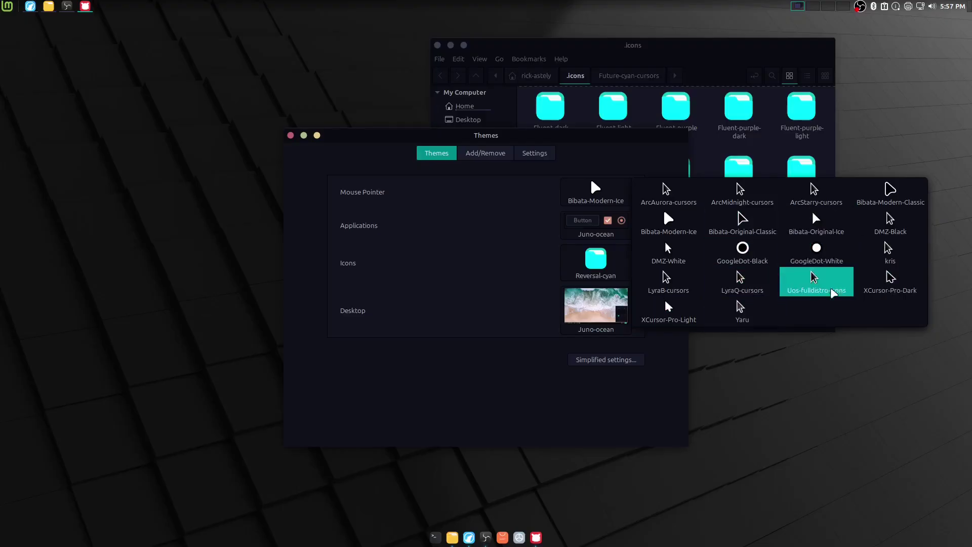
Try the kris, ArcAurora, ArcMidnight, ArcStarry and three Bibata pointer themes in turn.
click(890, 253)
click(612, 200)
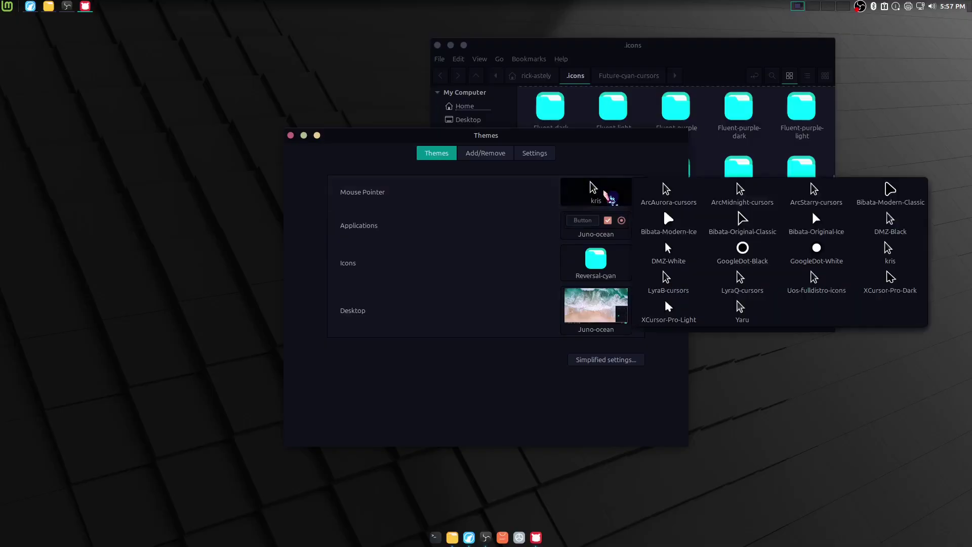
click(668, 199)
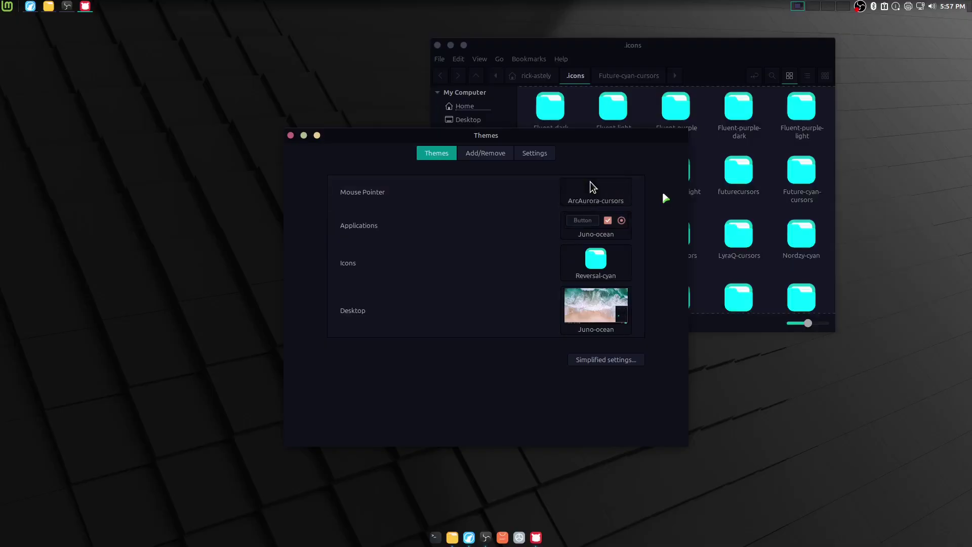
click(592, 189)
click(739, 199)
click(614, 196)
click(811, 198)
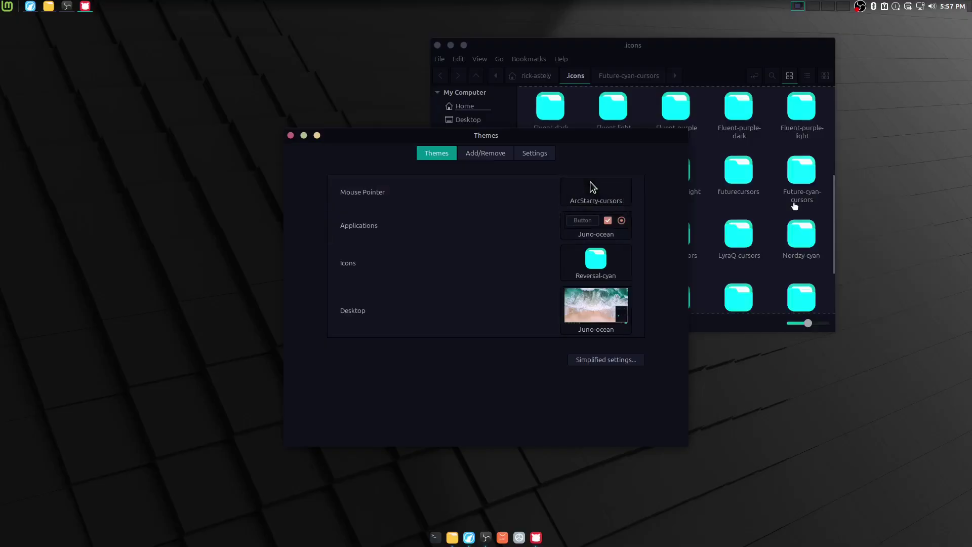
click(618, 206)
click(871, 202)
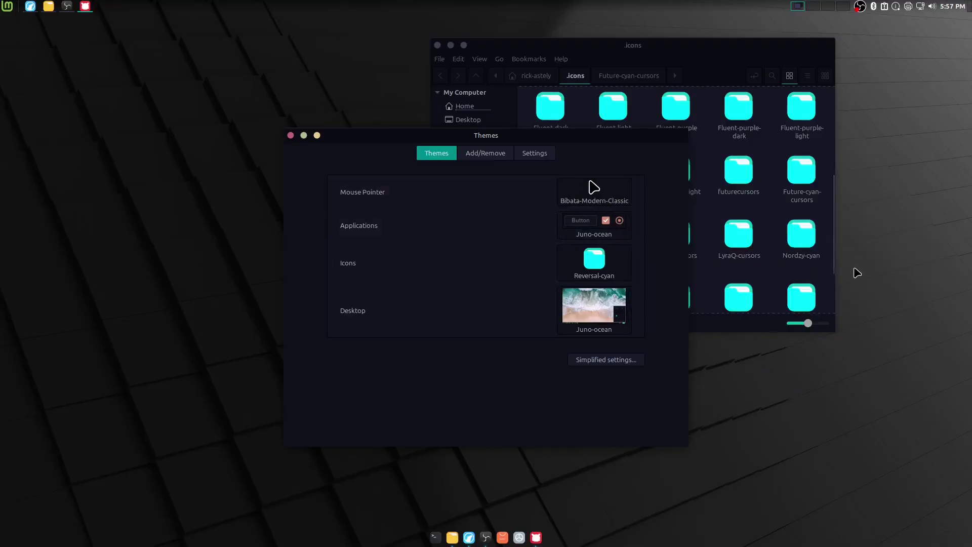
click(594, 191)
click(668, 225)
click(625, 197)
click(738, 217)
Try the DMZ-Black, DMZ-White, LyraB, LyraQ, Uos-fulldistro-icons and XCursor-Pro-Dark pointer themes.
click(626, 202)
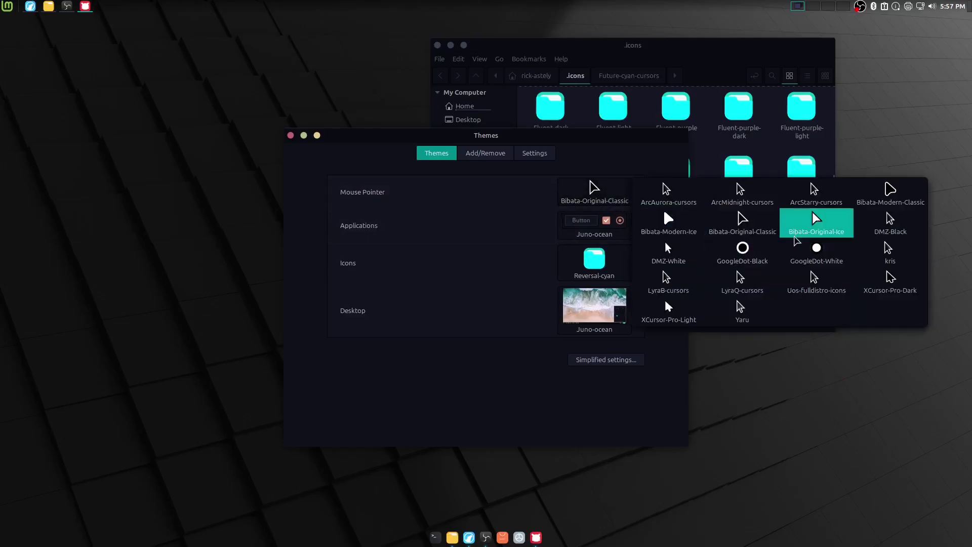
click(890, 223)
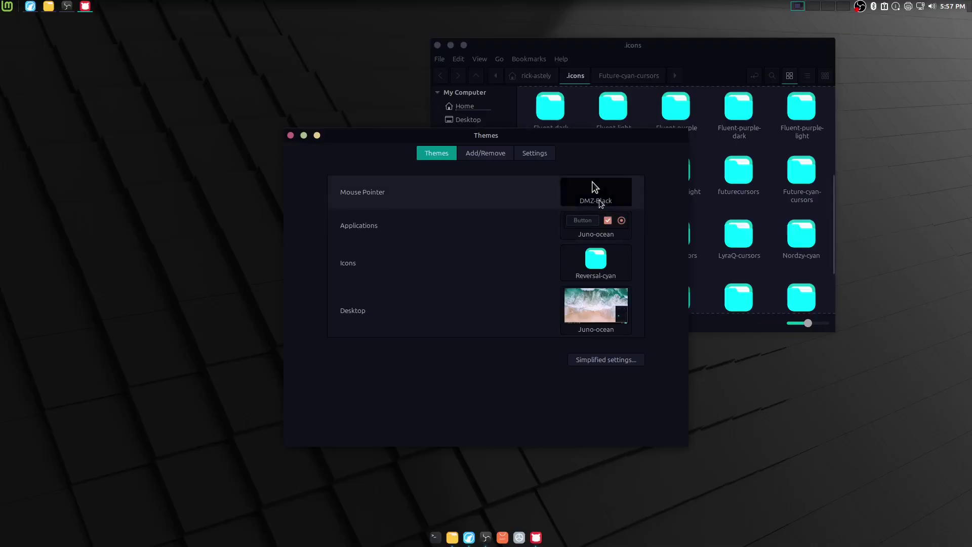
click(599, 199)
click(667, 249)
click(588, 181)
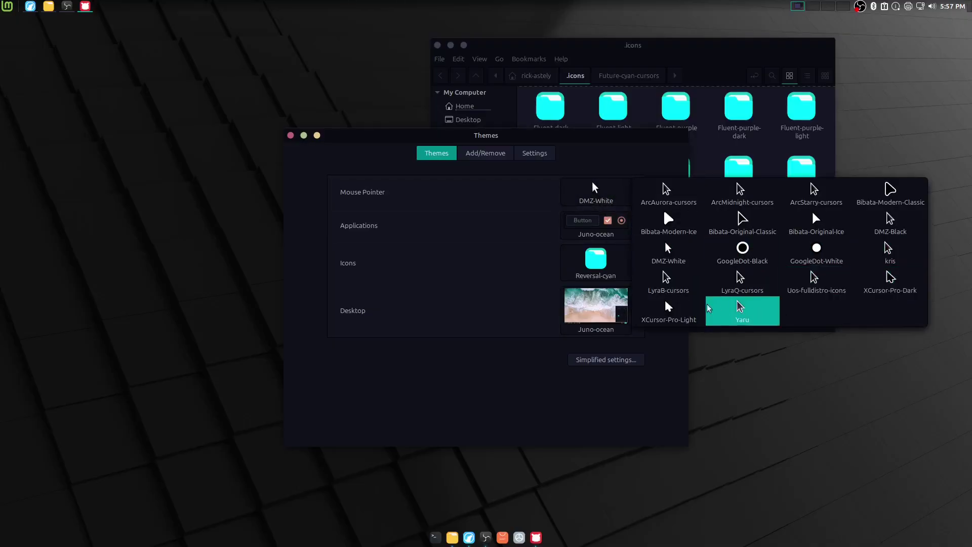
click(668, 281)
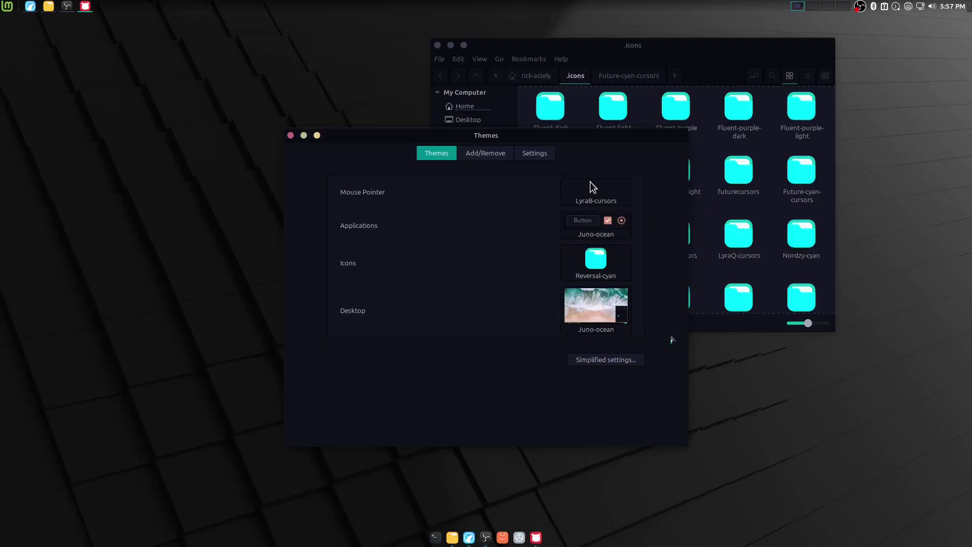
click(602, 193)
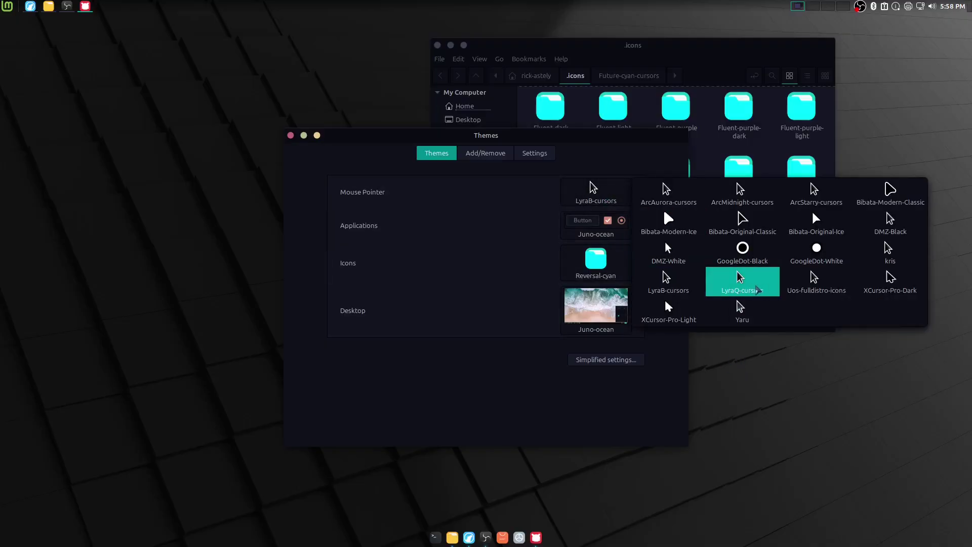
click(758, 288)
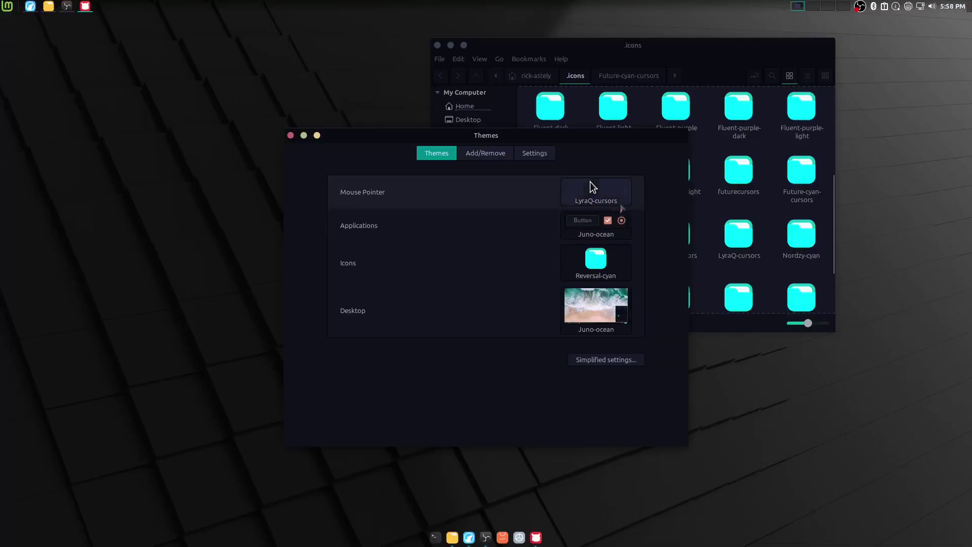
click(593, 191)
click(815, 278)
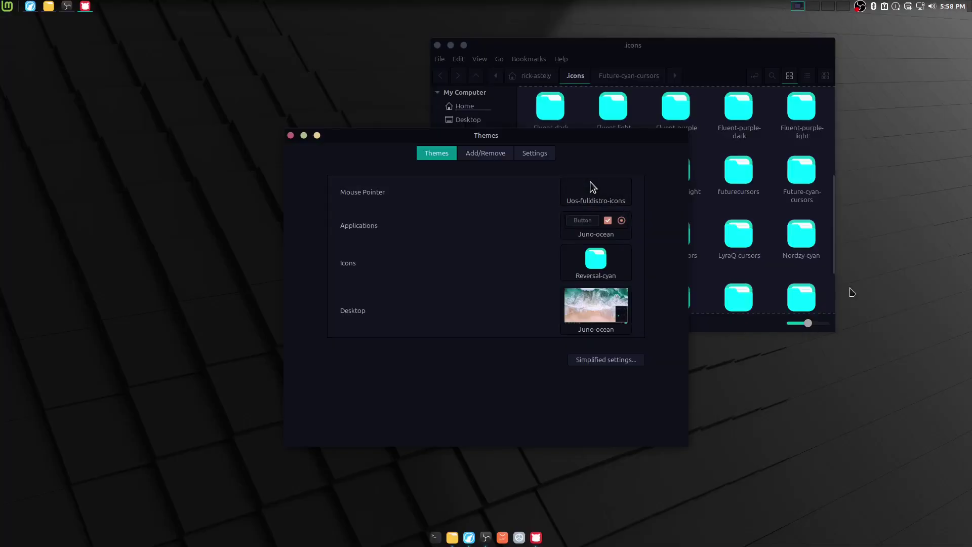
click(593, 189)
click(890, 280)
Settle on ArcStarry-cursors as the pointer theme, then close Themes and Nemo.
click(592, 198)
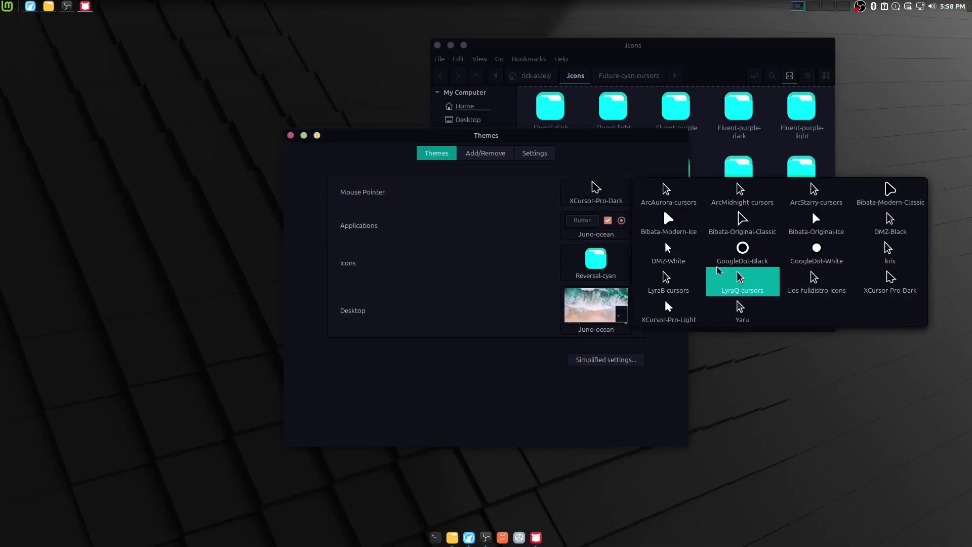
click(741, 192)
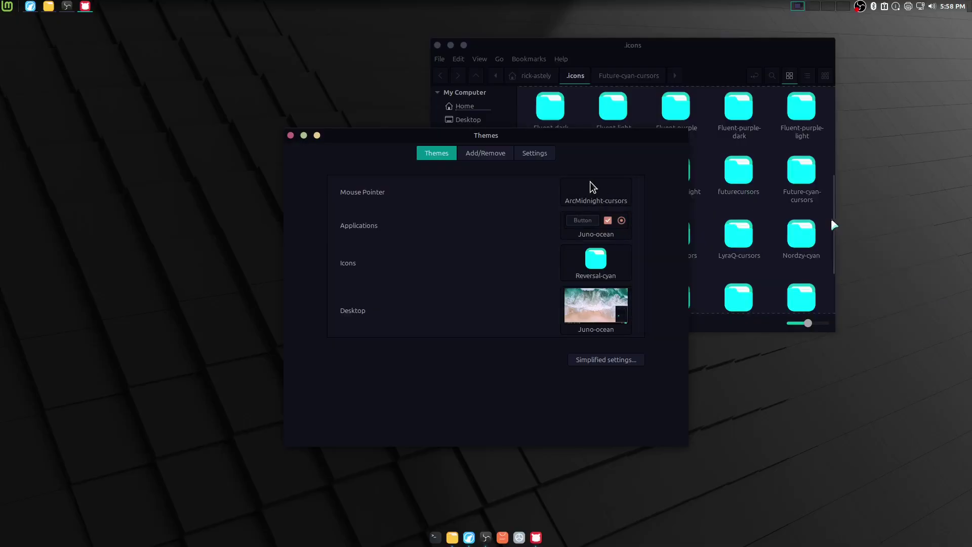
click(590, 191)
click(740, 193)
click(291, 135)
click(438, 45)
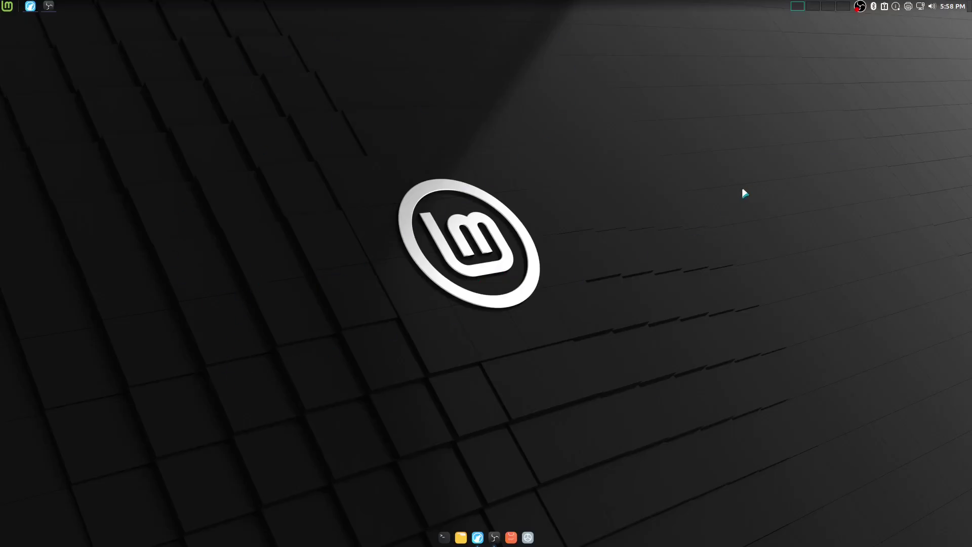
Launch Nemo from the dock to show the Home folder with its 30 items.
click(462, 537)
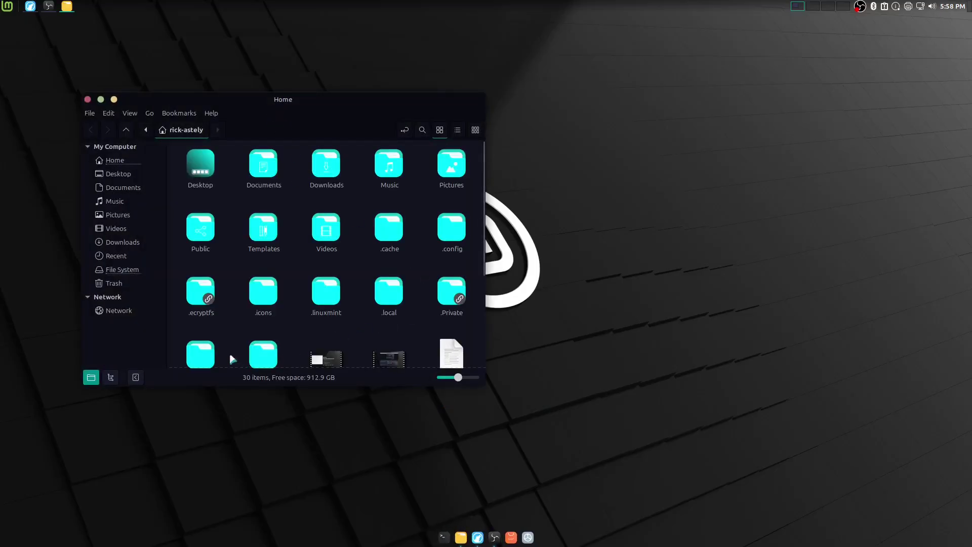